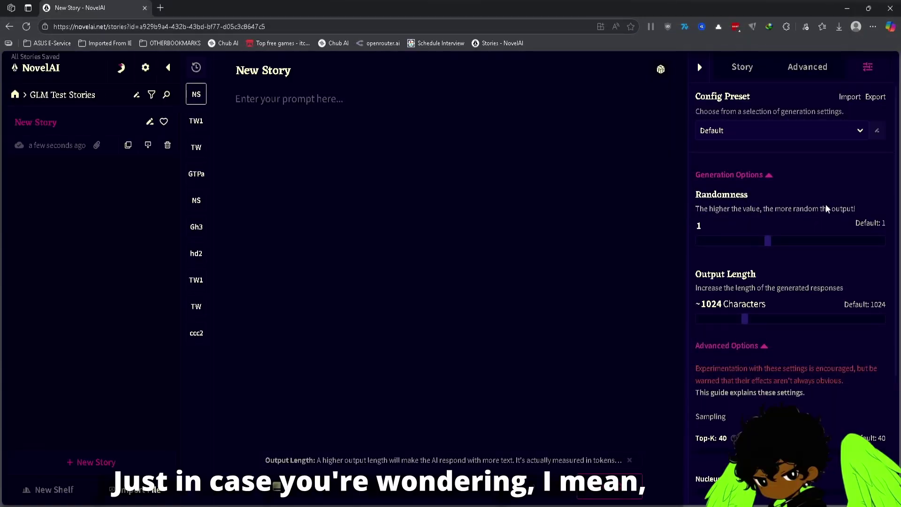
Review the Default preset's generation settings, including randomness, output length, sampling and alternate repetition penalties.
{"action": "scroll", "coordinate": [897, 153], "scroll_direction": "down", "scroll_amount": 4}
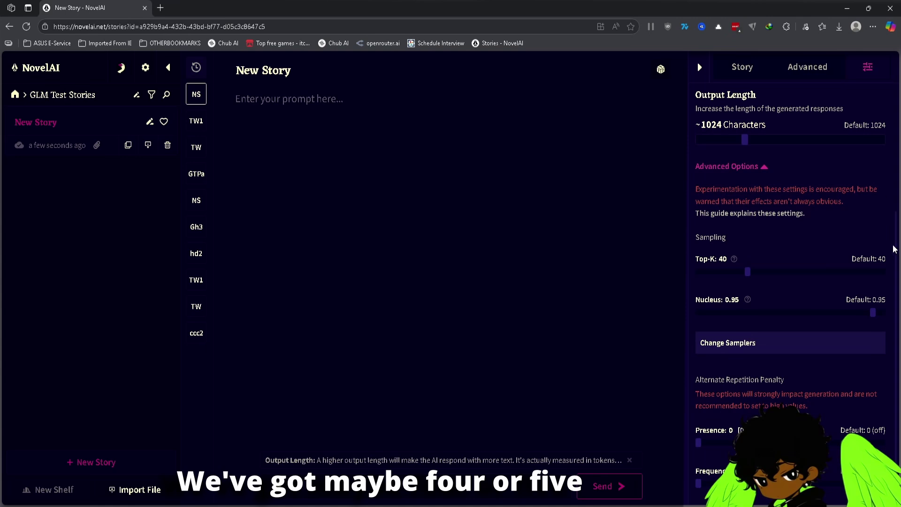
{"action": "scroll", "coordinate": [894, 235], "scroll_direction": "up", "scroll_amount": 3}
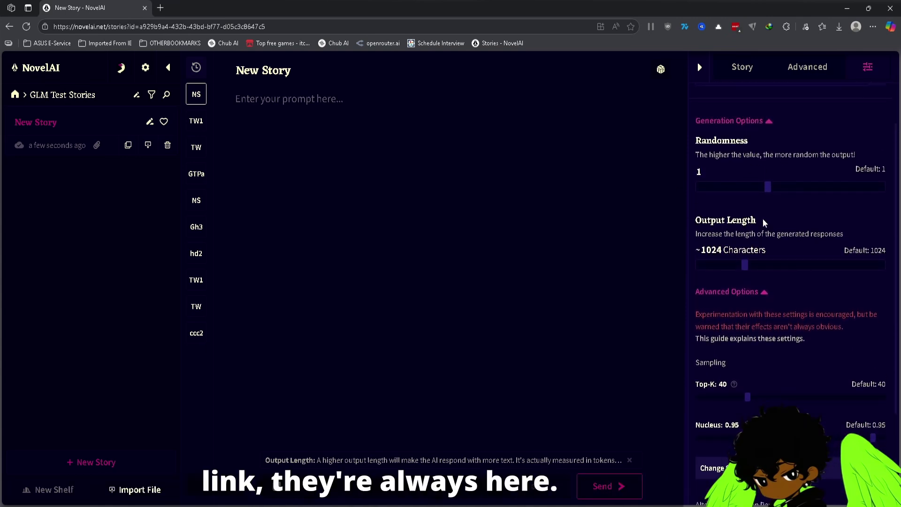
{"action": "scroll", "coordinate": [897, 199], "scroll_direction": "down", "scroll_amount": 1}
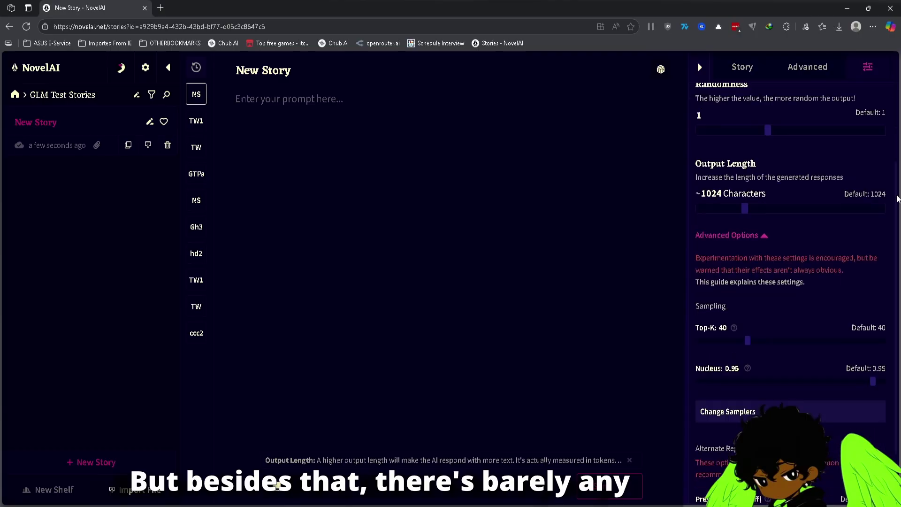
{"action": "scroll", "coordinate": [897, 199], "scroll_direction": "down", "scroll_amount": 2}
{"action": "scroll", "coordinate": [894, 199], "scroll_direction": "up", "scroll_amount": 4}
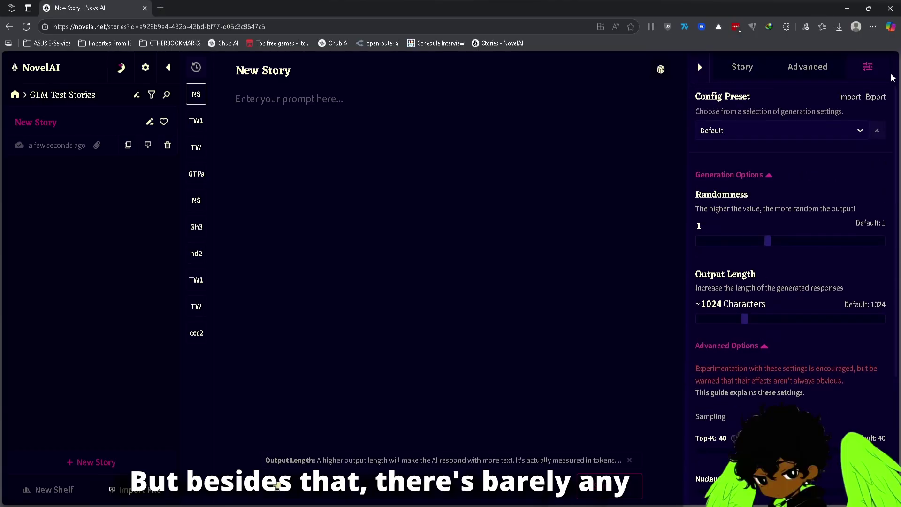
Switch the story's AI model to Llama 3 Erato and browse its user and default config presets.
{"action": "left_click", "coordinate": [744, 68]}
{"action": "left_click", "coordinate": [758, 153]}
{"action": "left_click", "coordinate": [756, 158]}
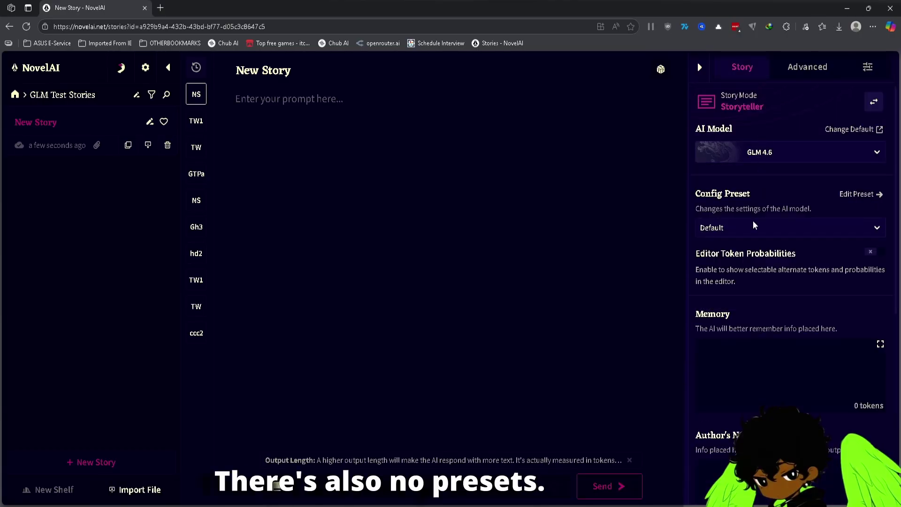
{"action": "left_click", "coordinate": [756, 234]}
{"action": "left_click", "coordinate": [778, 151]}
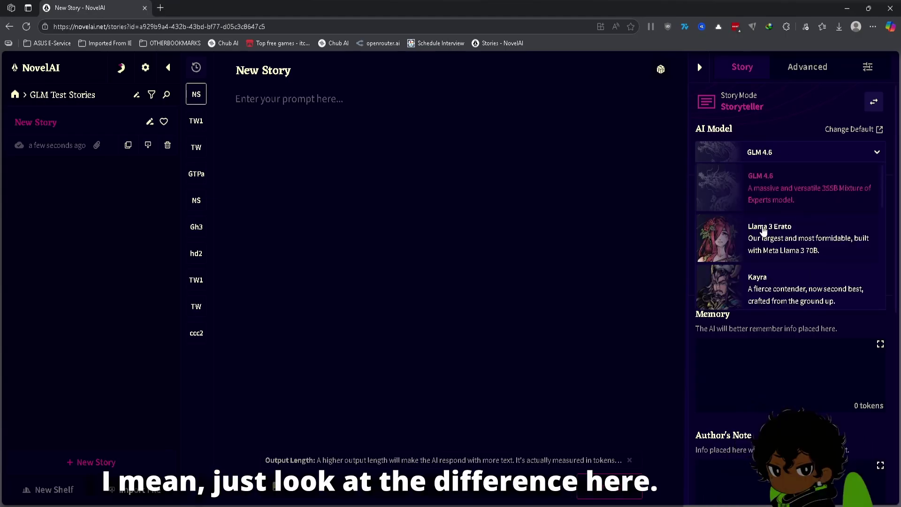
{"action": "left_click", "coordinate": [769, 230]}
{"action": "left_click", "coordinate": [770, 230]}
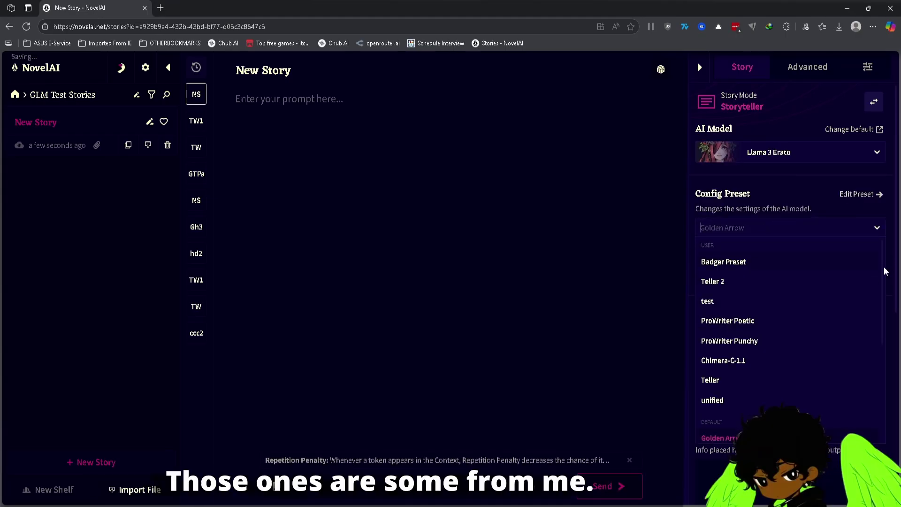
{"action": "left_click_drag", "start_coordinate": [881, 268], "coordinate": [888, 372]}
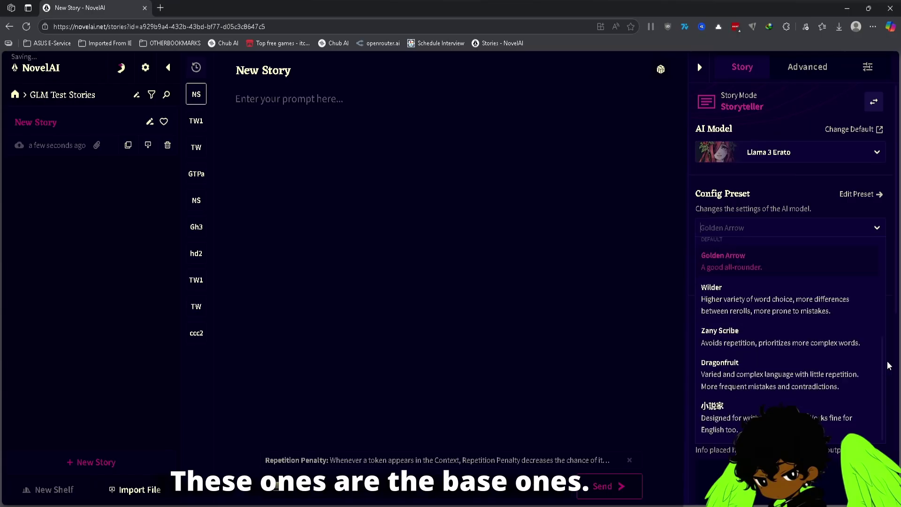
{"action": "scroll", "coordinate": [887, 362], "scroll_direction": "up", "scroll_amount": 5}
Examine Llama 3 Erato's generation settings through its samplers and repetition penalty options.
{"action": "left_click", "coordinate": [859, 68]}
{"action": "scroll", "coordinate": [896, 277], "scroll_direction": "down", "scroll_amount": 7}
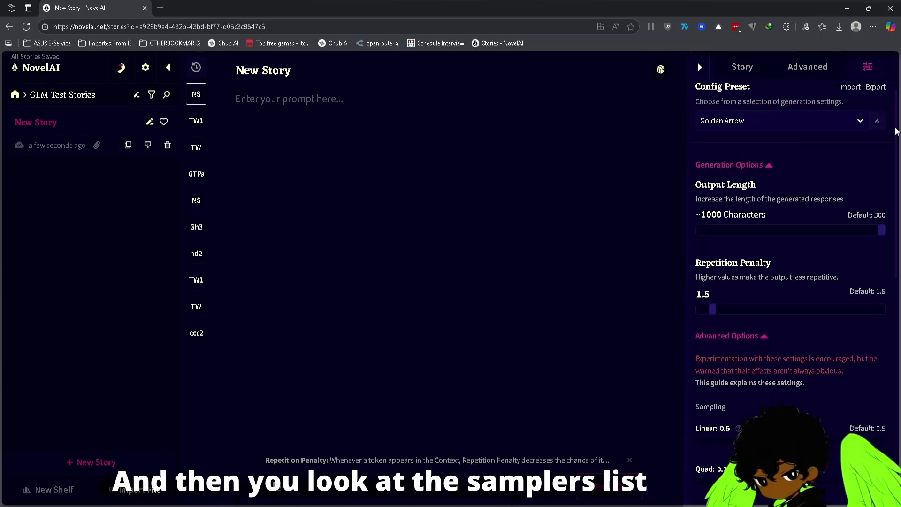
{"action": "scroll", "coordinate": [897, 277], "scroll_direction": "down", "scroll_amount": 4}
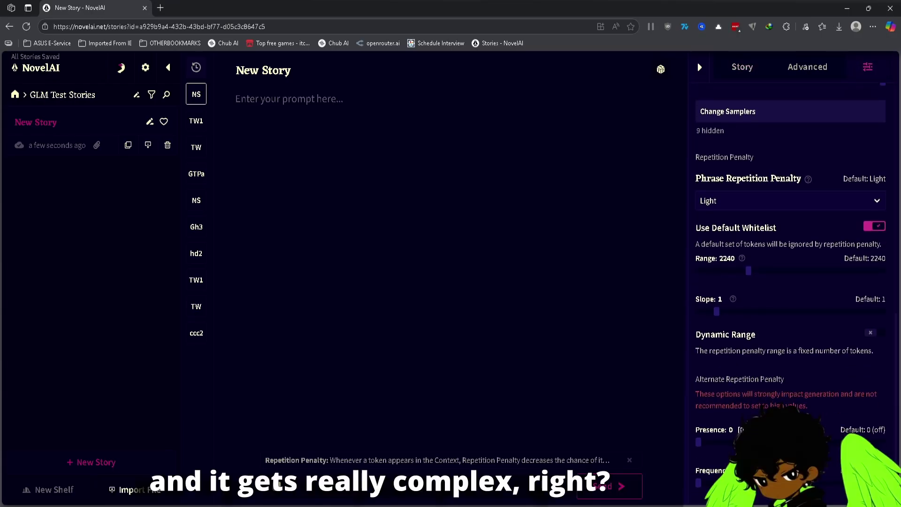
{"action": "scroll", "coordinate": [897, 277], "scroll_direction": "up", "scroll_amount": 8}
Switch the AI model back to GLM 4.6 and check its available config presets.
{"action": "left_click", "coordinate": [742, 68]}
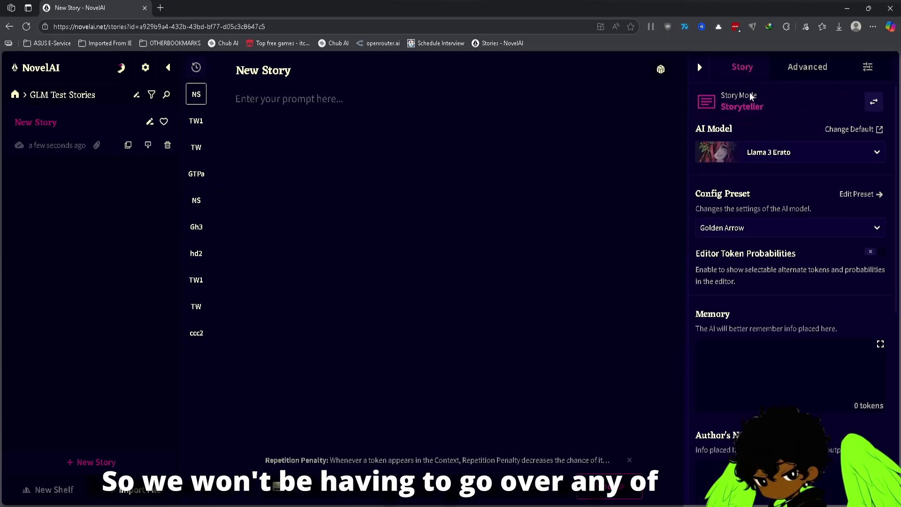
{"action": "left_click", "coordinate": [747, 153]}
{"action": "left_click", "coordinate": [762, 201]}
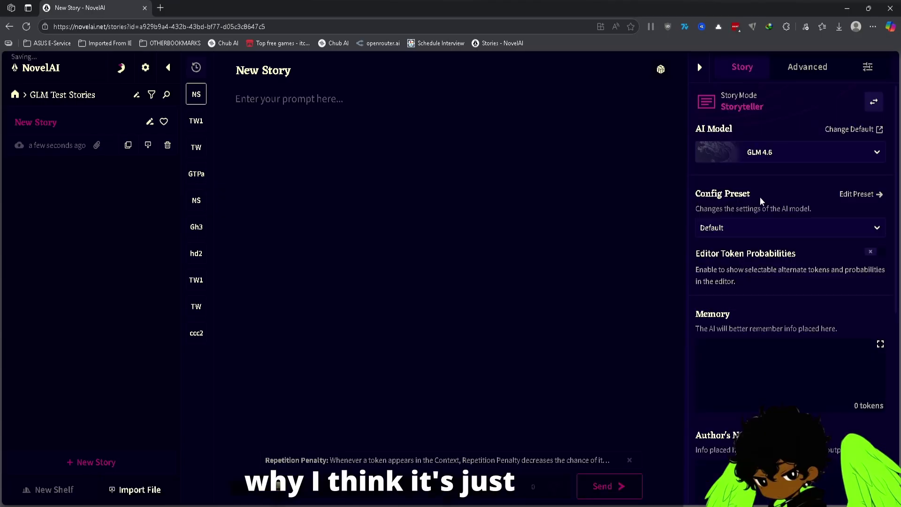
{"action": "left_click", "coordinate": [791, 227]}
{"action": "left_click", "coordinate": [780, 239]}
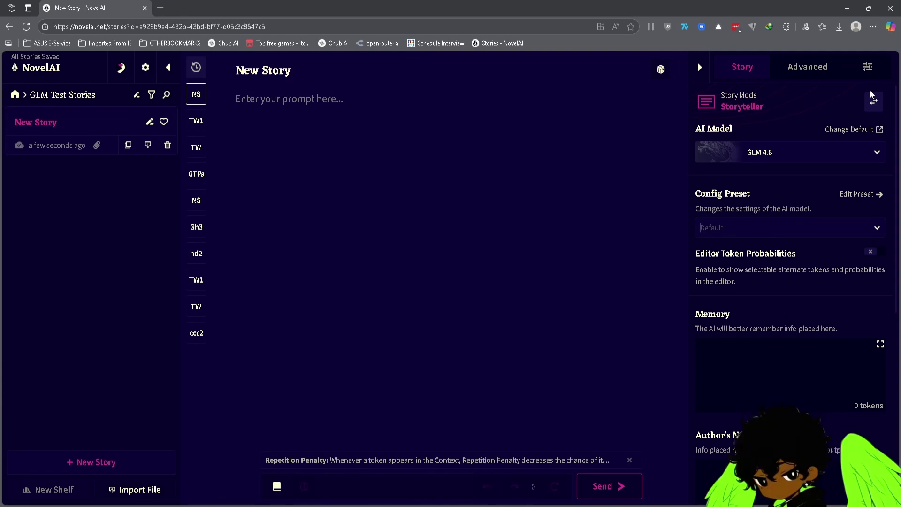
{"action": "left_click", "coordinate": [700, 67]}
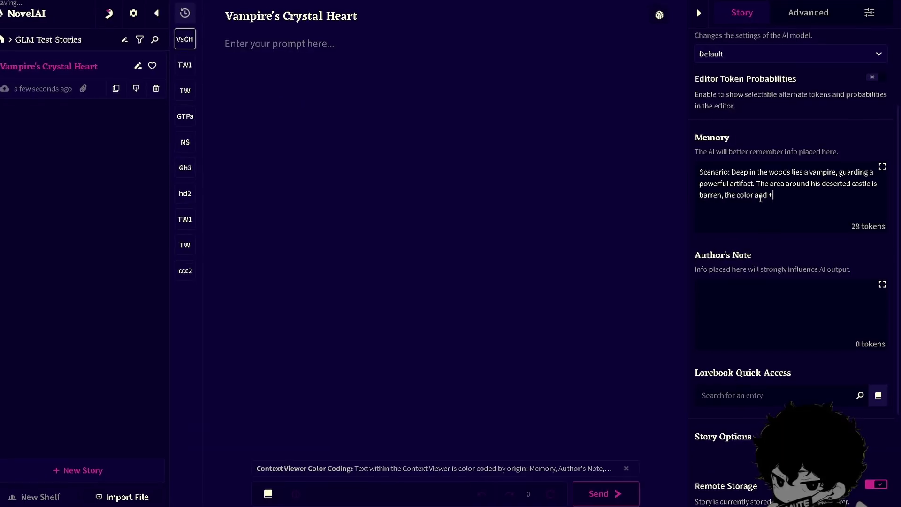
Finish the Memory scenario with "life of the surrounding woods slowly draining, and building up at the castle's heart.".
{"action": "type", "text": "life"}
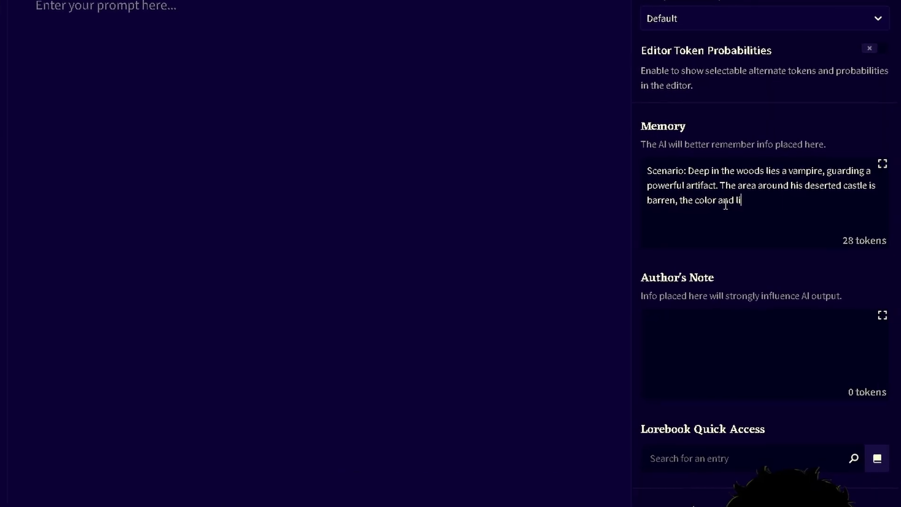
{"action": "type", "text": " of the surr"}
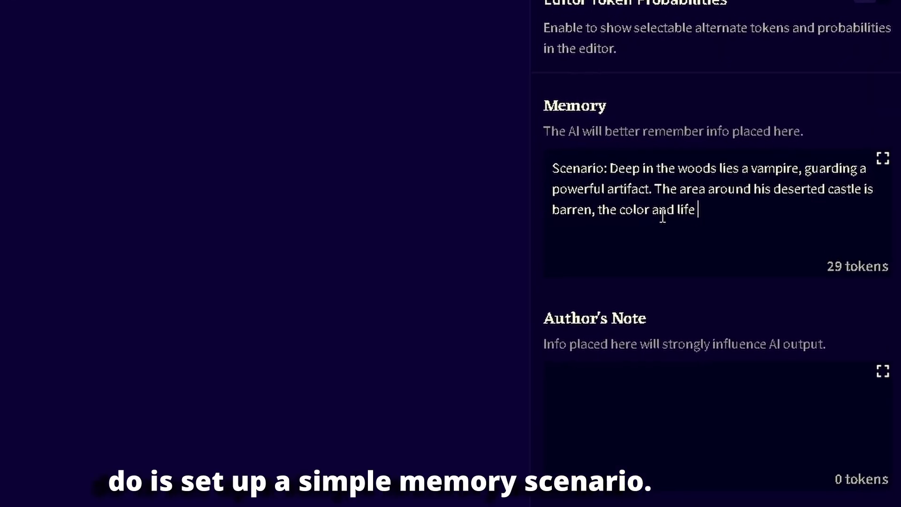
{"action": "type", "text": "onu"}
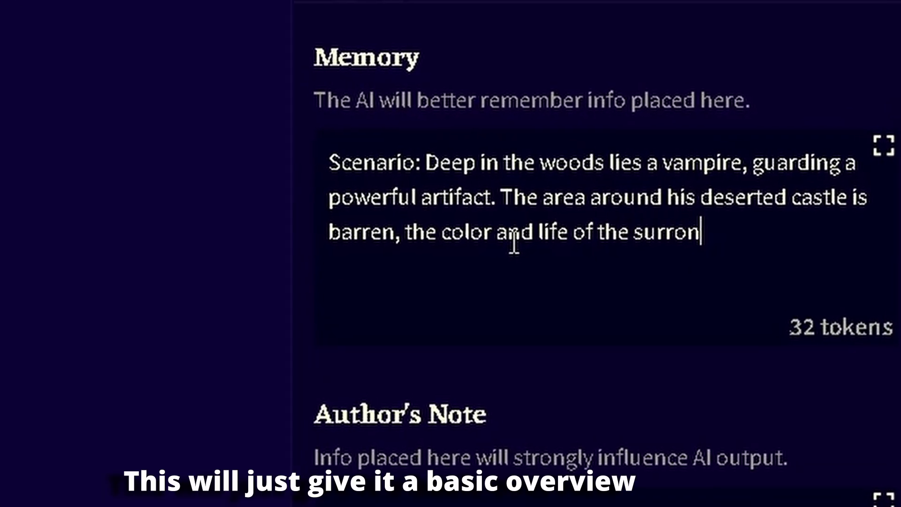
{"action": "type", "text": "ding wood"}
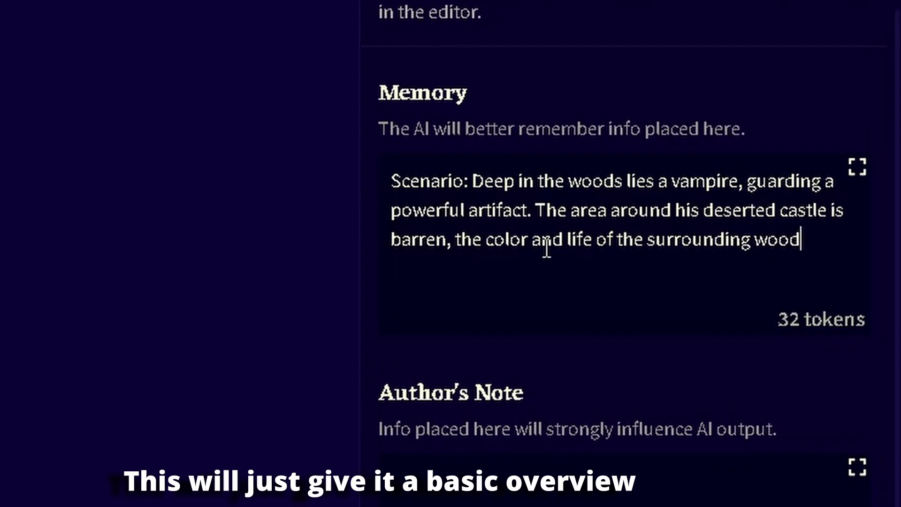
{"action": "type", "text": "s slowly dr"}
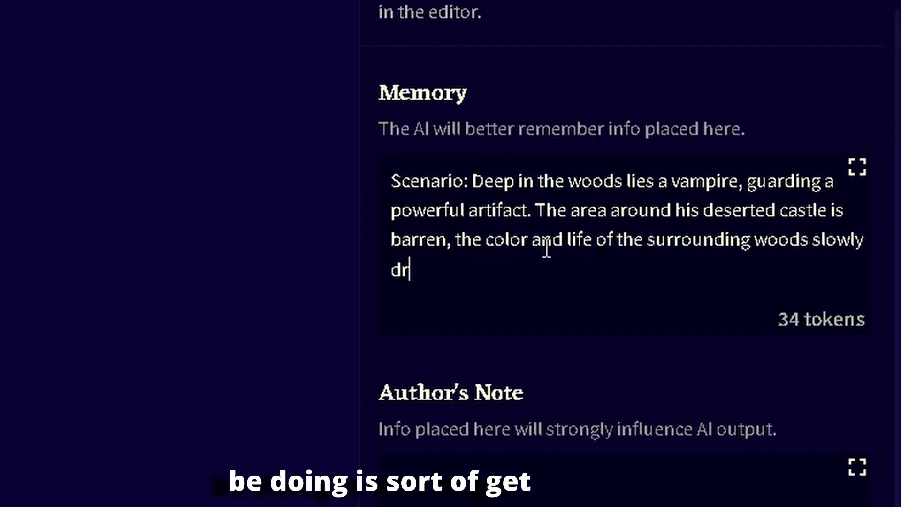
{"action": "type", "text": "ainnging"}
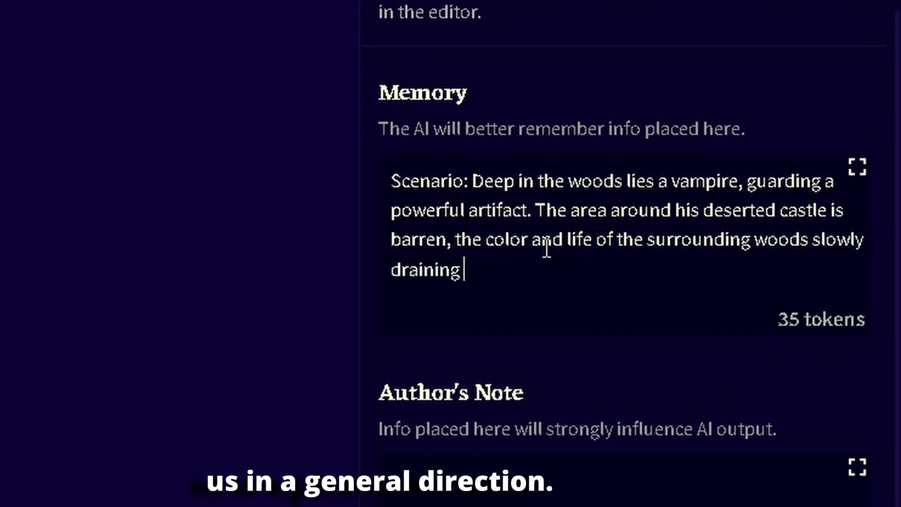
{"action": "key", "text": "BackSpace"}
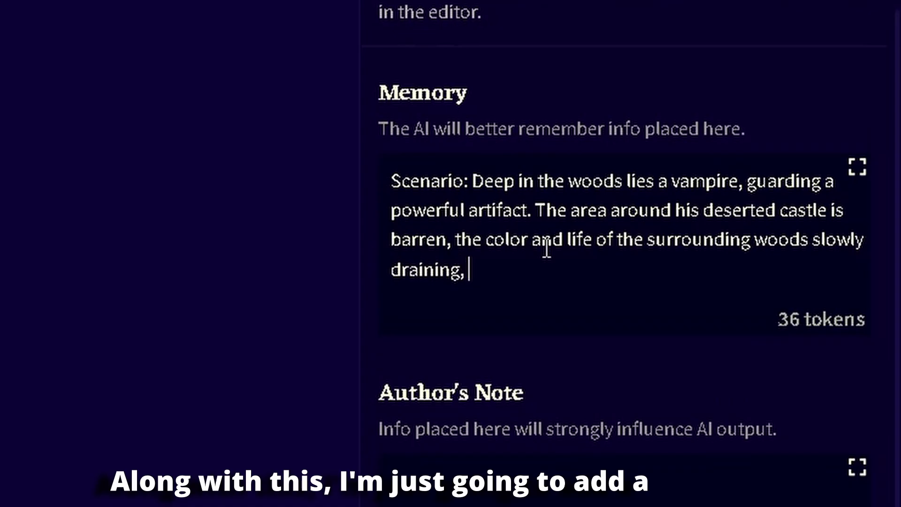
{"action": "type", "text": ", and "}
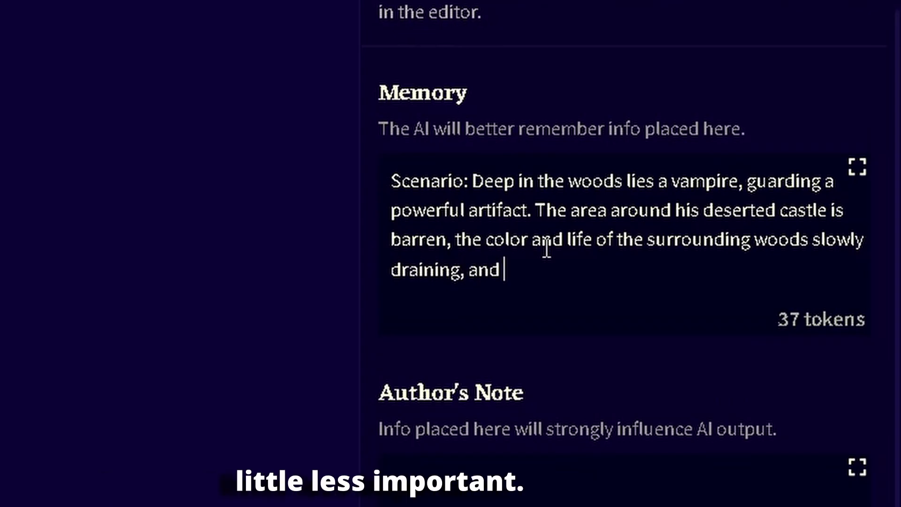
{"action": "type", "text": "building up "}
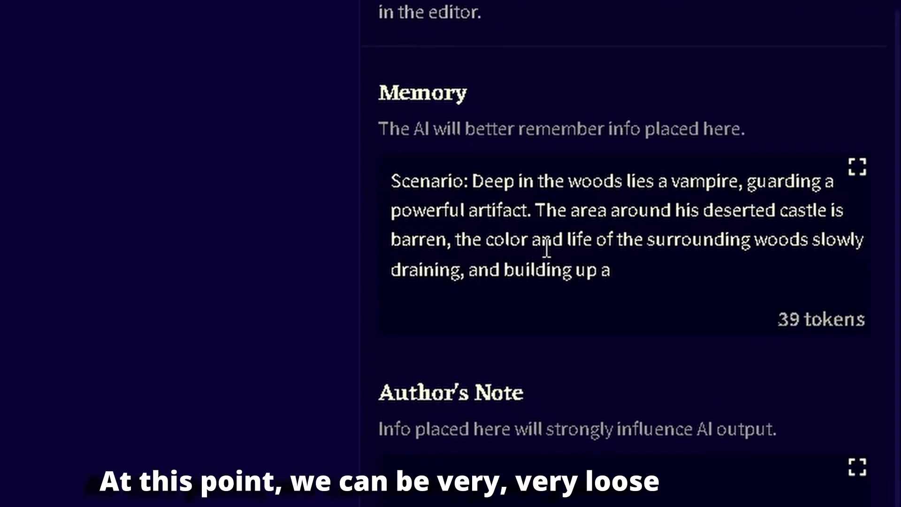
{"action": "type", "text": "at the cas"}
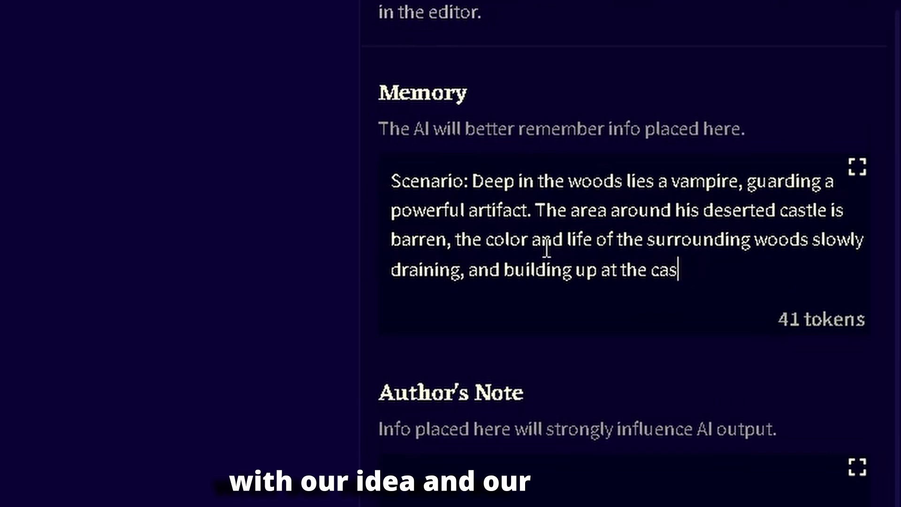
{"action": "type", "text": "tee's hea"}
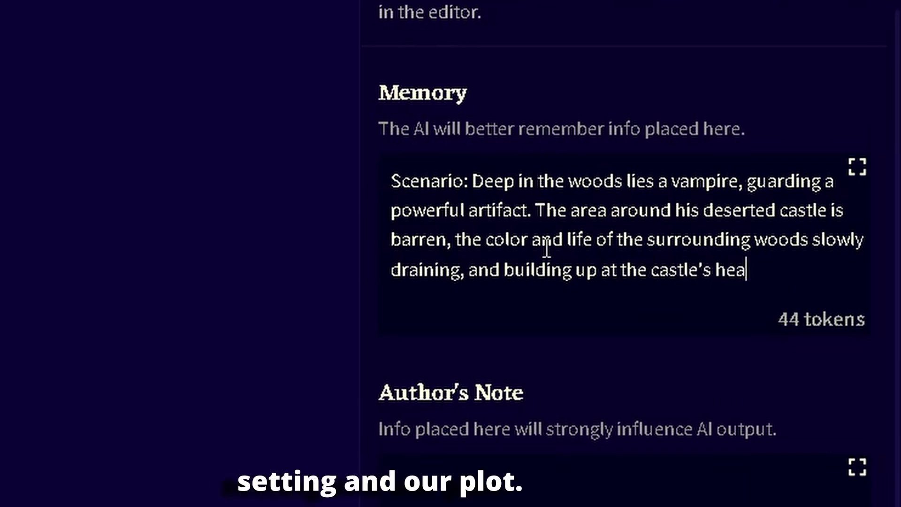
{"action": "type", "text": "rt."}
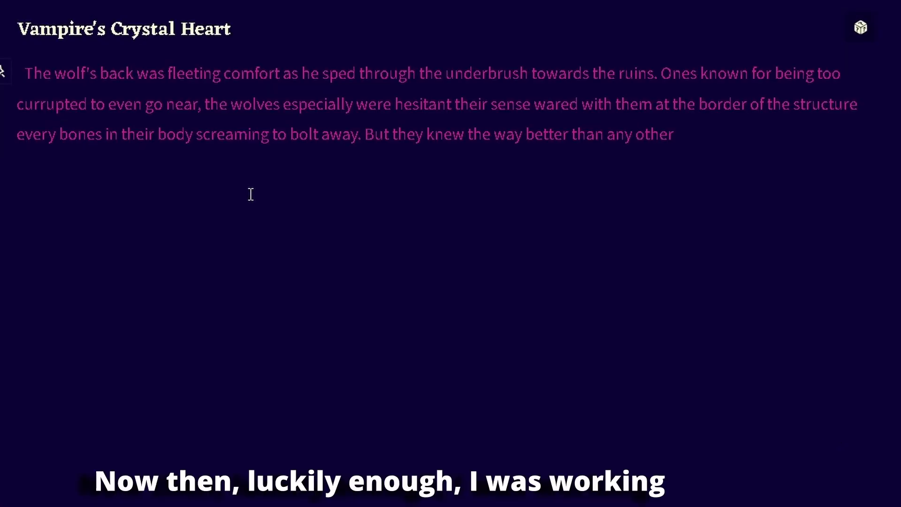
Extend the story prompt with ", once you arrive he quickly turned away sending you off his back to land on the blackened earth surrounding the castle.".
{"action": "type", "text": ", once you arrive he quickly turned away t"}
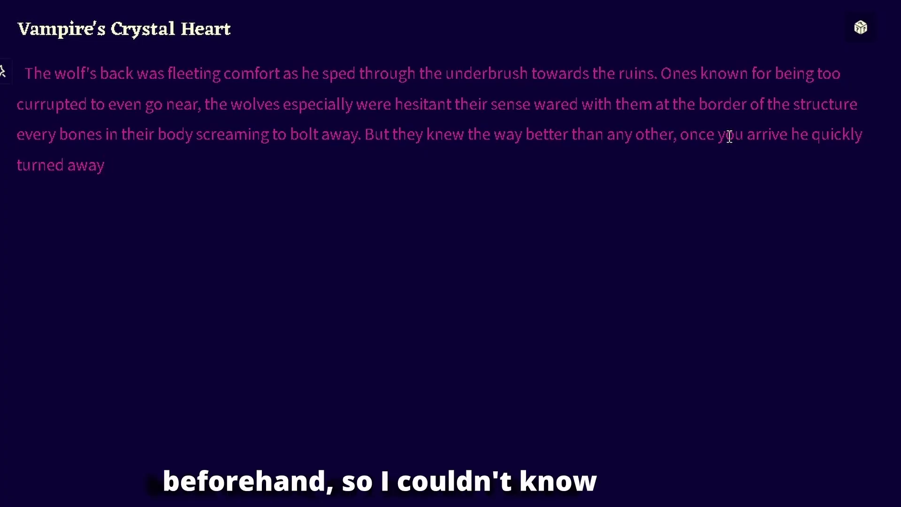
{"action": "type", "text": "ending yo"}
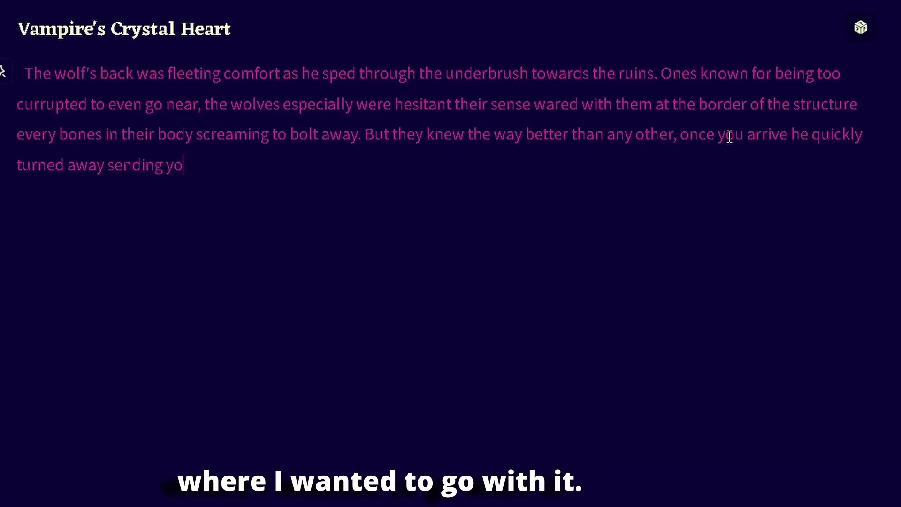
{"action": "type", "text": "u off his back to"}
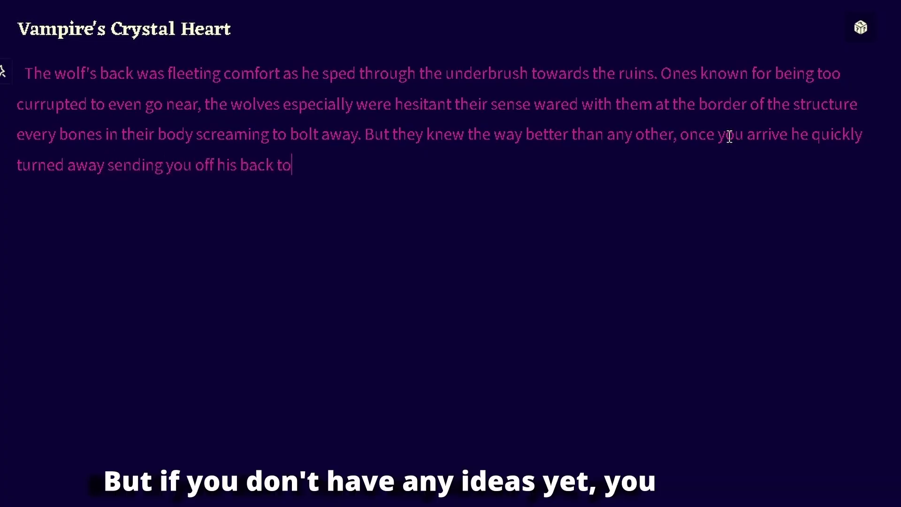
{"action": "type", "text": " land on the blackened "}
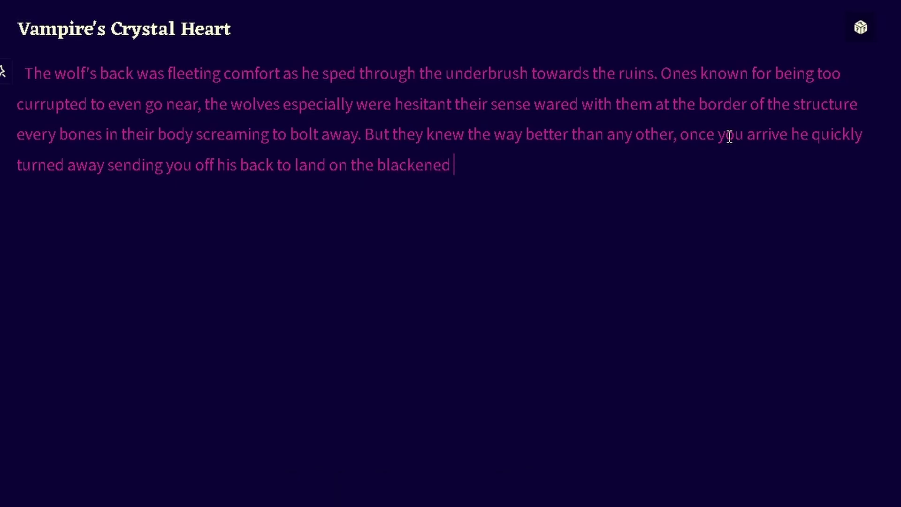
{"action": "type", "text": "earth surrounding the castle."}
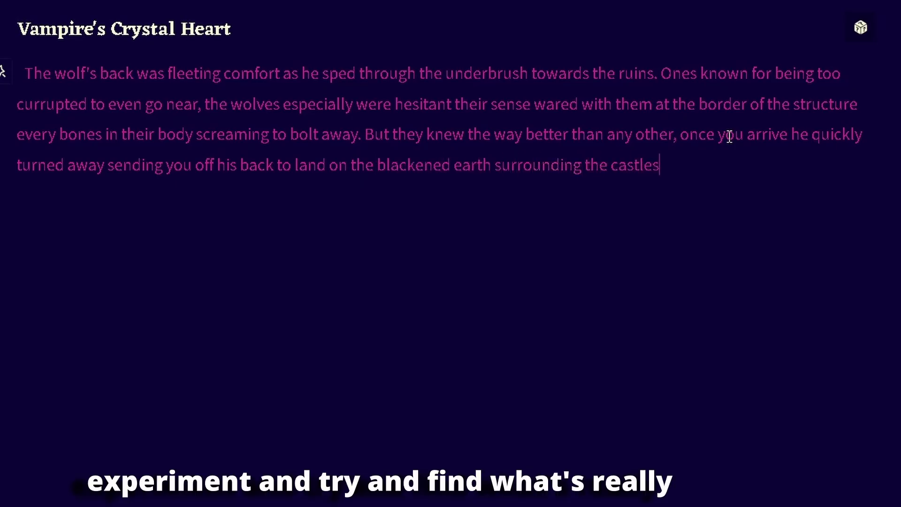
{"action": "type", "text": " \""}
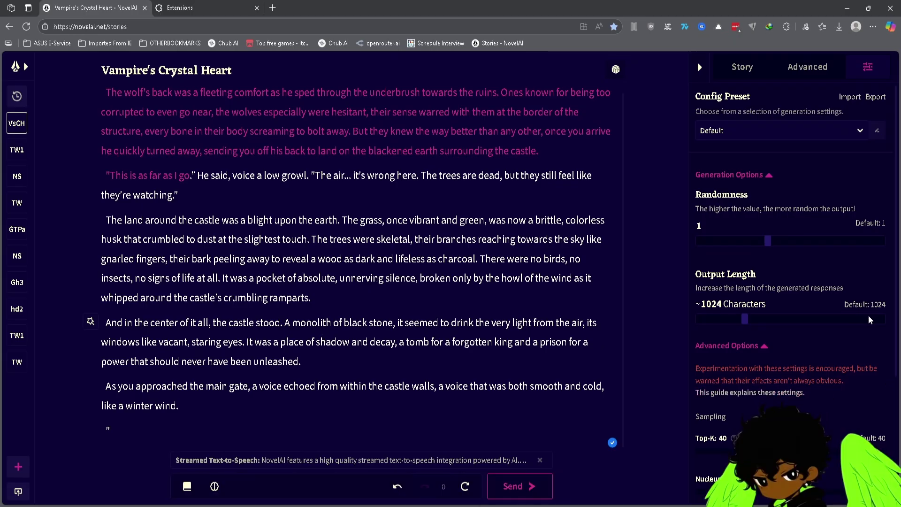
Set the output length to about 4084 characters, and switch the AI model to Llama 3 Erato to check its generation settings.
{"action": "left_click", "coordinate": [881, 319]}
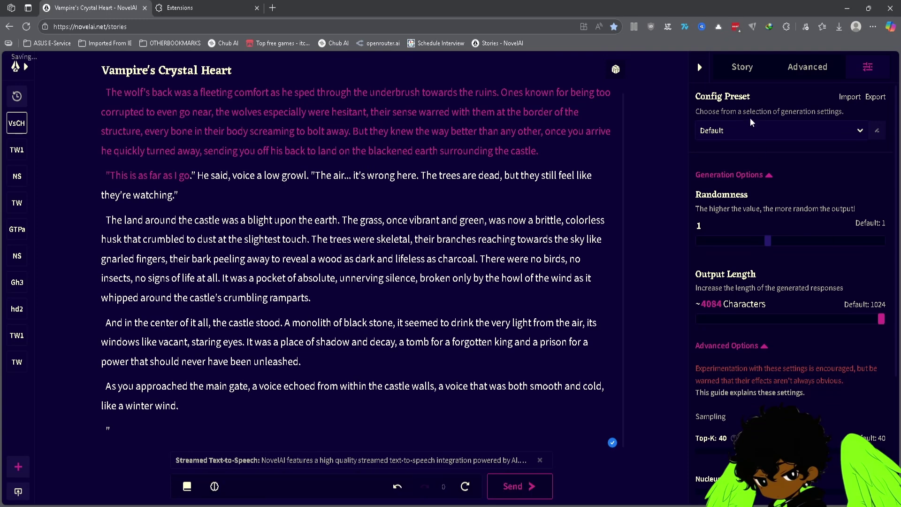
{"action": "left_click", "coordinate": [742, 66]}
{"action": "left_click", "coordinate": [772, 149]}
{"action": "left_click", "coordinate": [768, 221]}
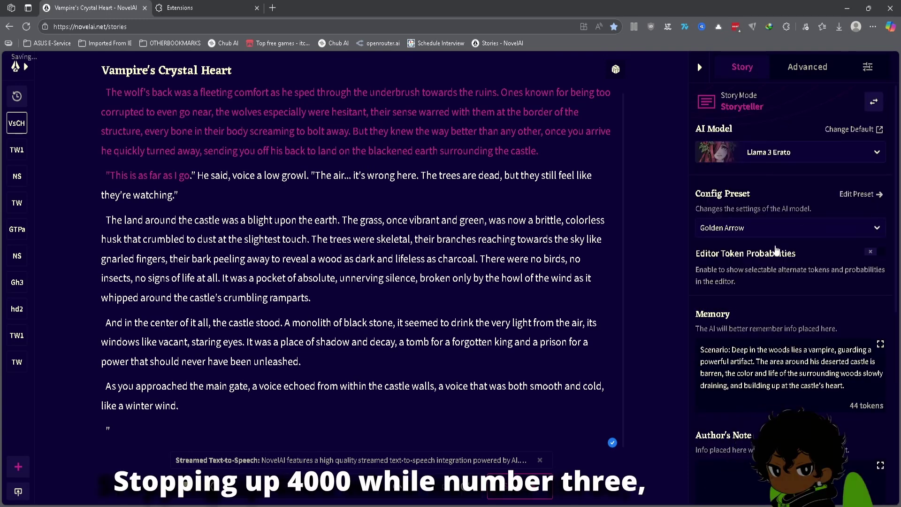
{"action": "left_click", "coordinate": [867, 67]}
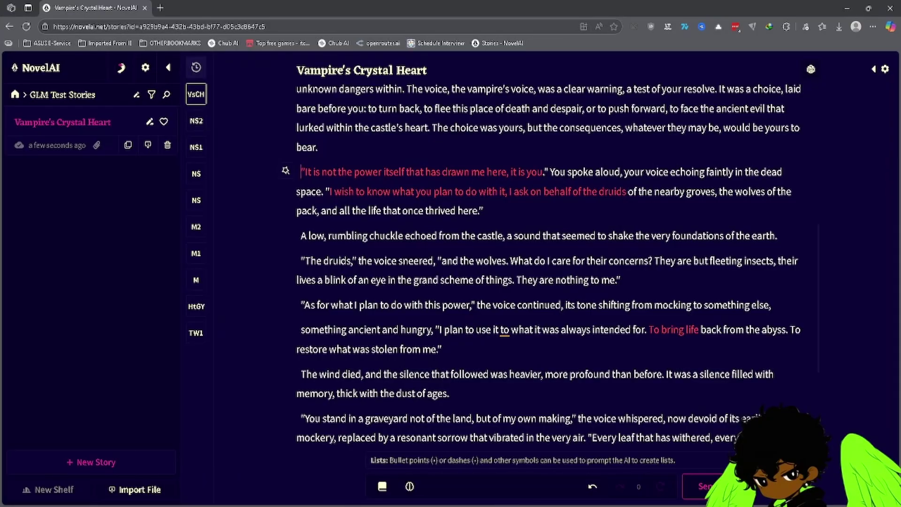
Examine the hand-typed and AI-completed parts of the dialogue about the druids and the "To bring life" line in the story.
{"action": "left_click_drag", "start_coordinate": [301, 172], "coordinate": [543, 173]}
{"action": "left_click_drag", "start_coordinate": [330, 193], "coordinate": [626, 201]}
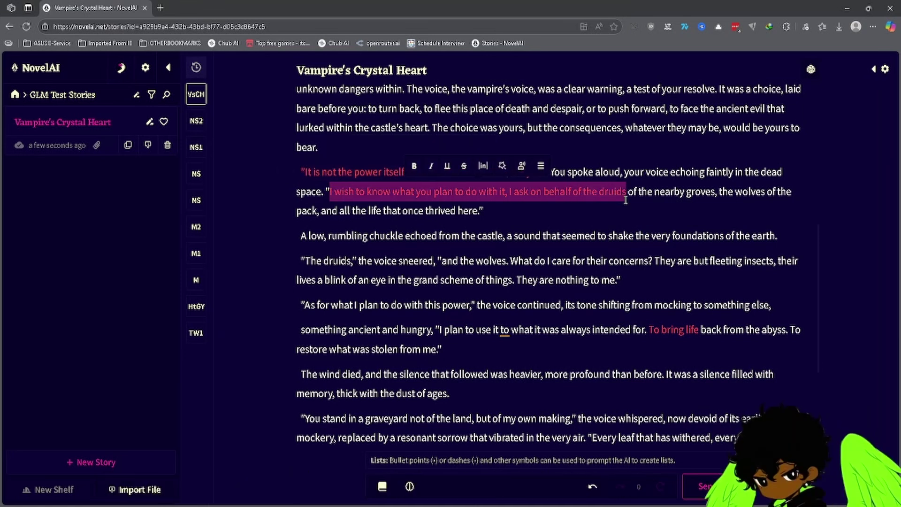
{"action": "left_click", "coordinate": [609, 203]}
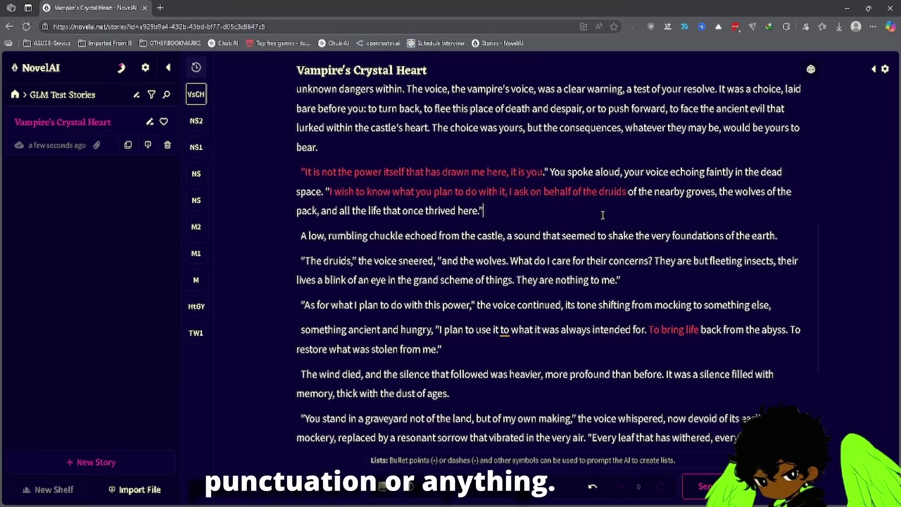
{"action": "left_click_drag", "start_coordinate": [629, 192], "coordinate": [484, 214]}
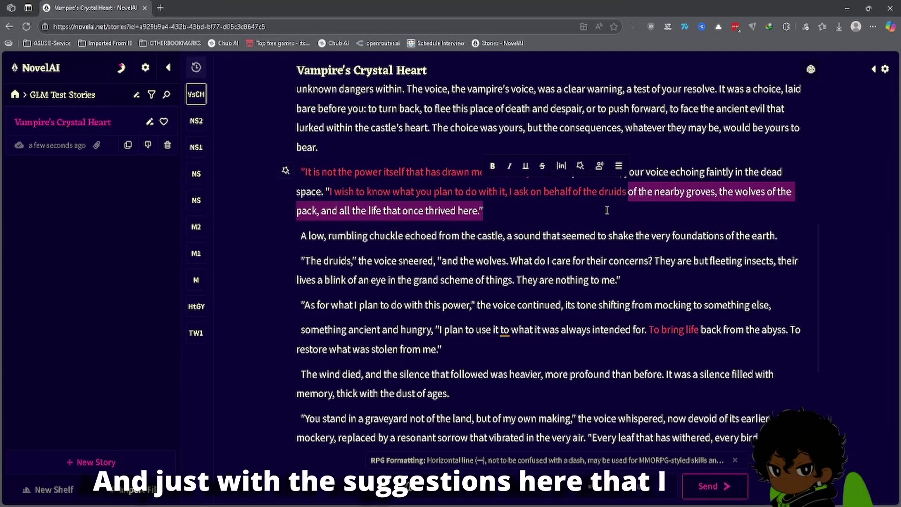
{"action": "left_click", "coordinate": [353, 193]}
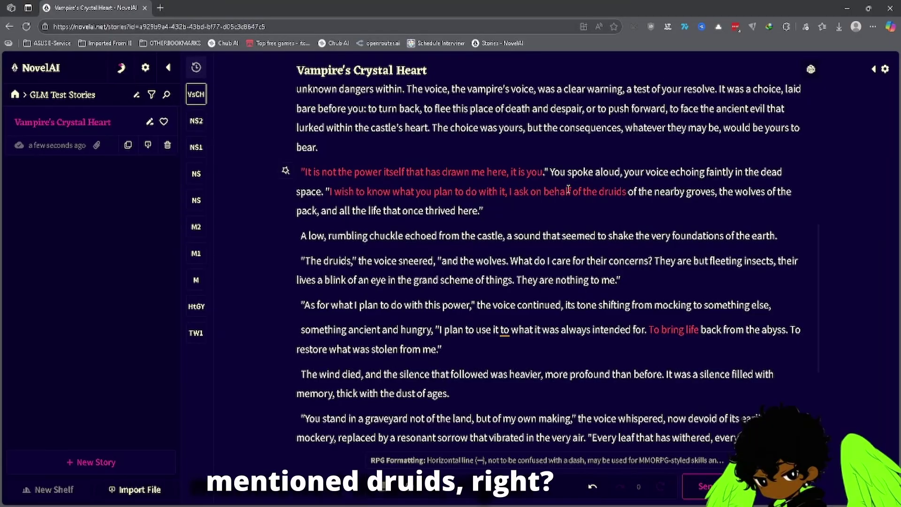
{"action": "left_click_drag", "start_coordinate": [607, 196], "coordinate": [641, 195]}
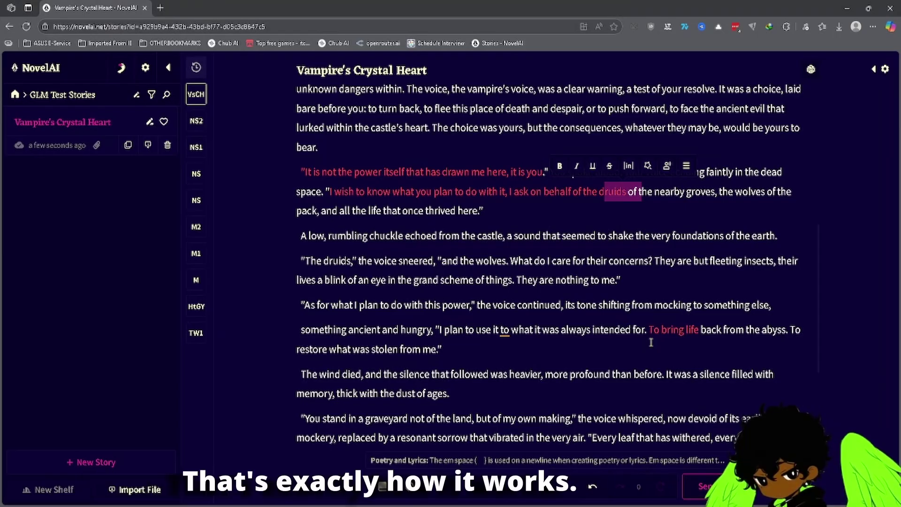
{"action": "left_click_drag", "start_coordinate": [650, 330], "coordinate": [709, 342]}
{"action": "scroll", "coordinate": [709, 342], "scroll_direction": "down", "scroll_amount": 3}
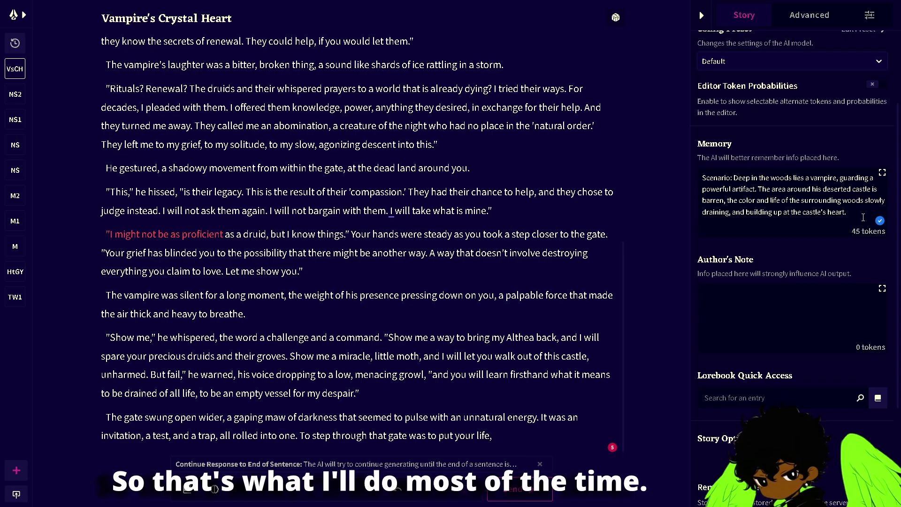
Extend the Memory scenario with "At the heart of the vampire's castle lies his true reasoning behind sapping the area dry of life.".
{"action": "type", "text": "t"}
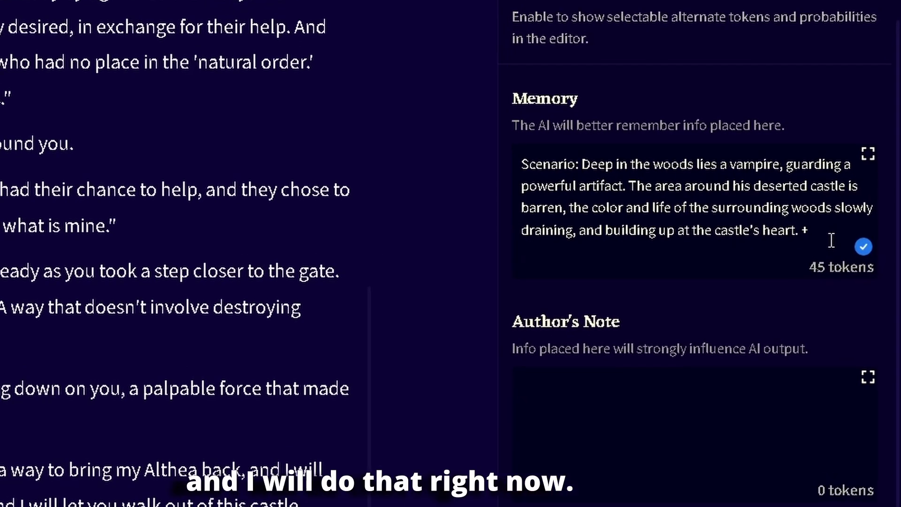
{"action": "type", "text": "At the"}
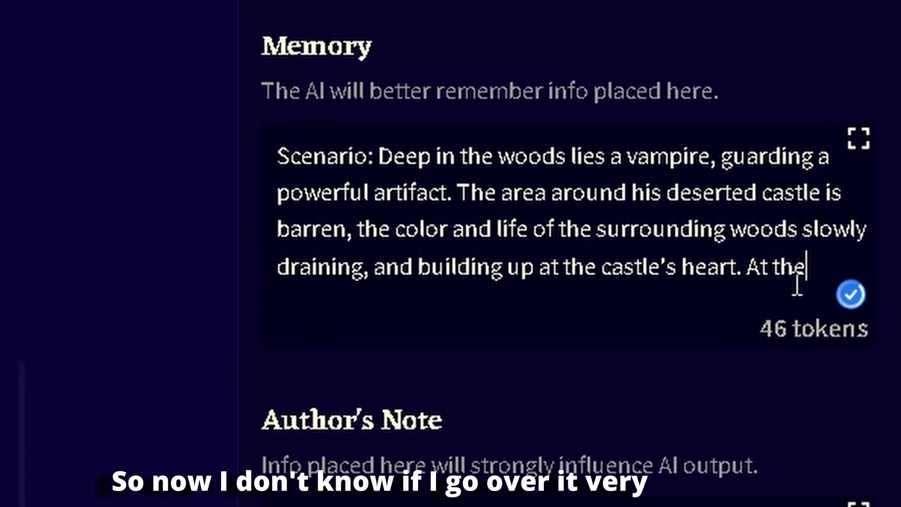
{"action": "type", "text": " heart of the vampires"}
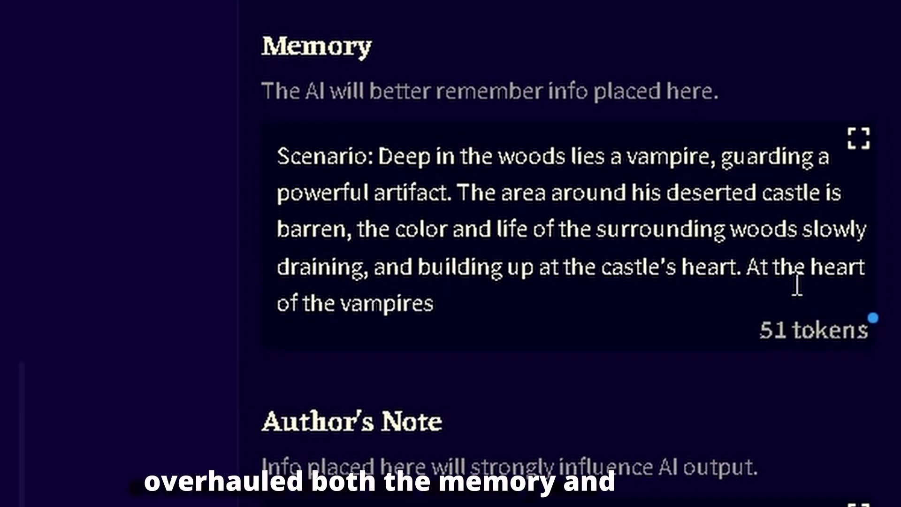
{"action": "type", "text": " castle lies"}
{"action": "key", "text": "BackSpace"}
{"action": "type", "text": "tle lies"}
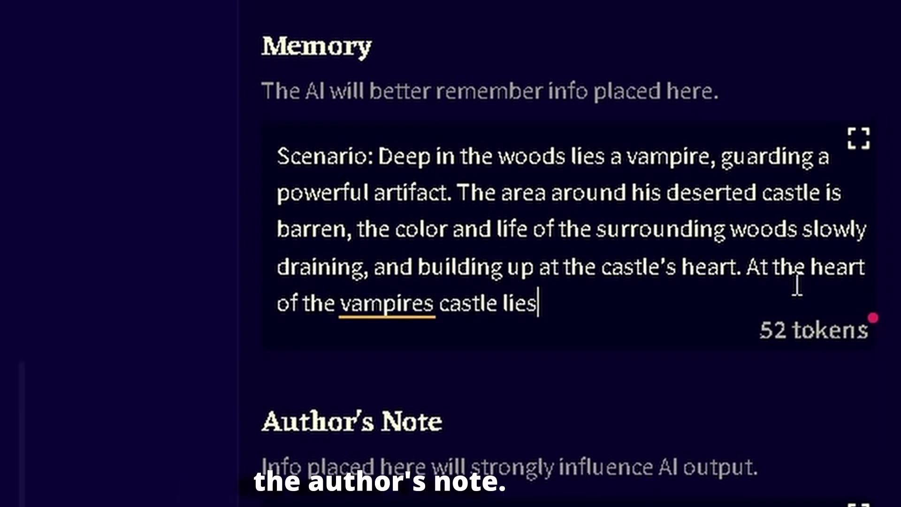
{"action": "type", "text": " his true "}
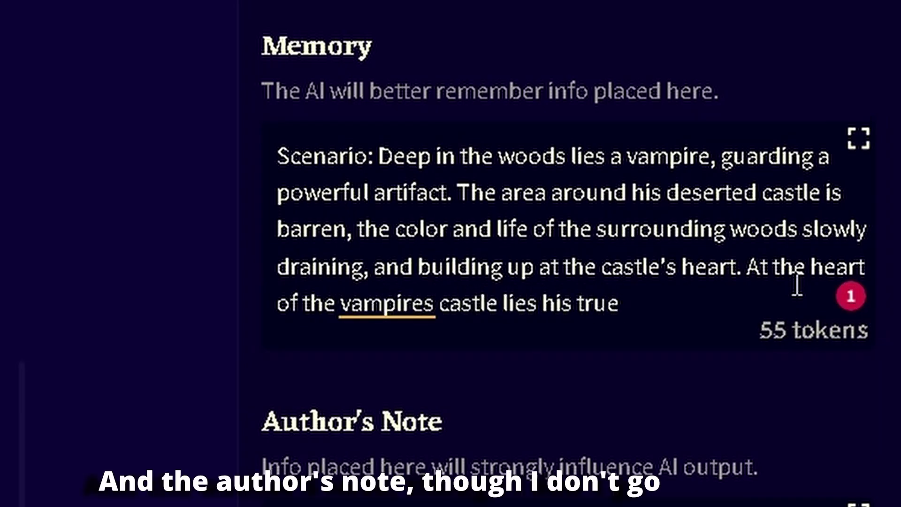
{"action": "type", "text": "reasoning behin"}
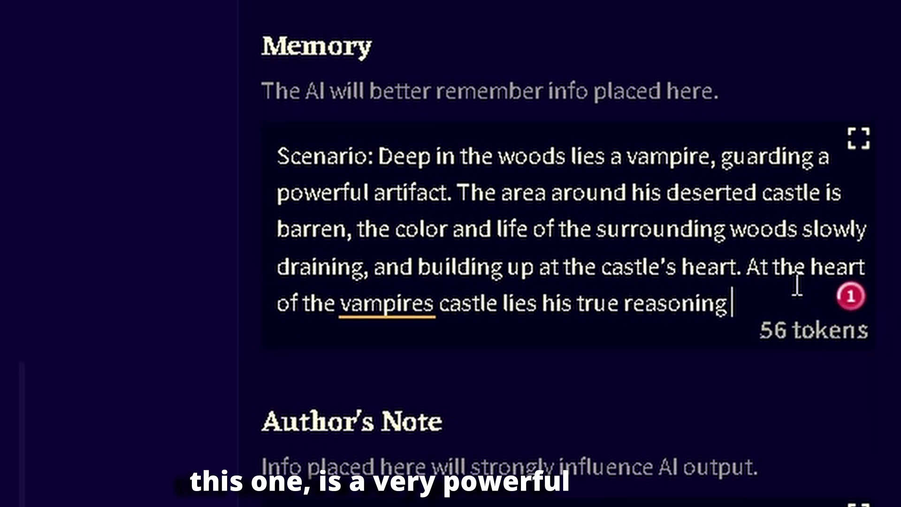
{"action": "key", "text": "BackSpace"}
{"action": "key", "text": "BackSpace"}
{"action": "type", "text": "hind sapping the"}
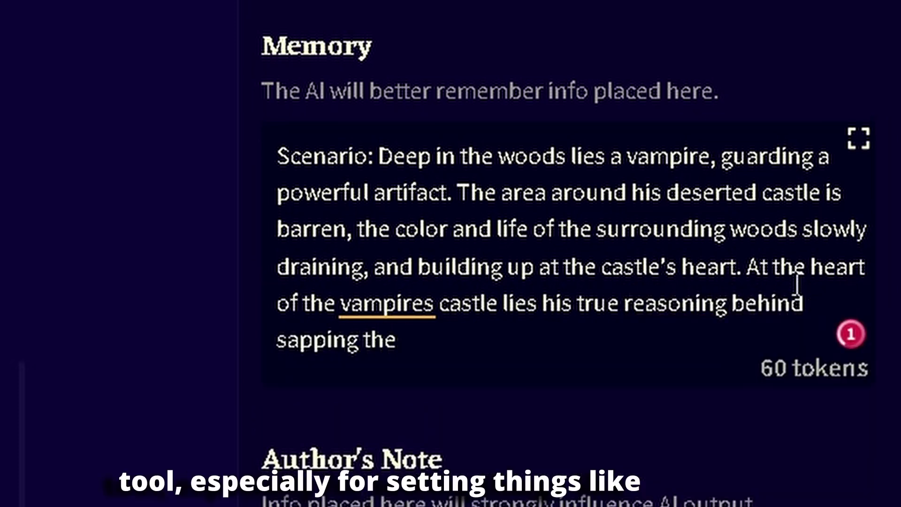
{"action": "type", "text": " area dry of life,"}
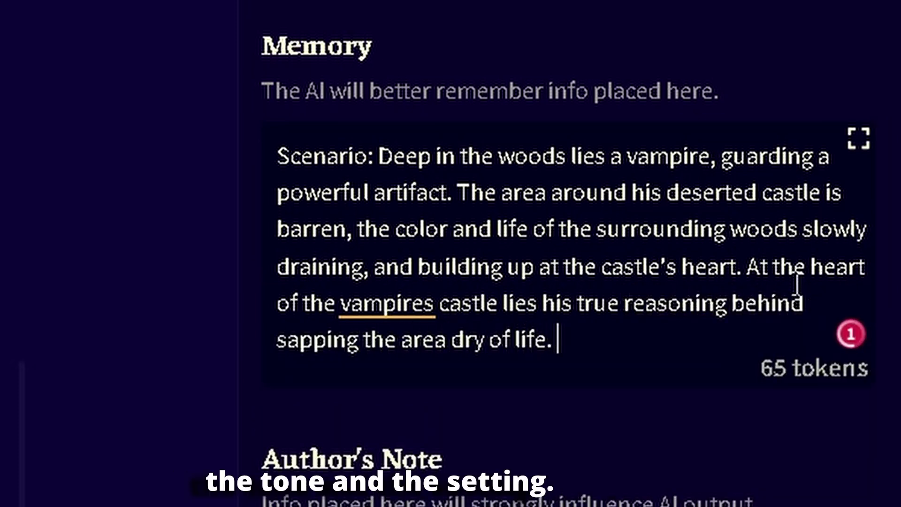
Add to Memory "His wife Athena is trapped in stone, and a sacrifice must be made in his eyes to free her. One life for the many.".
{"action": "type", "text": " His wife Athena is "}
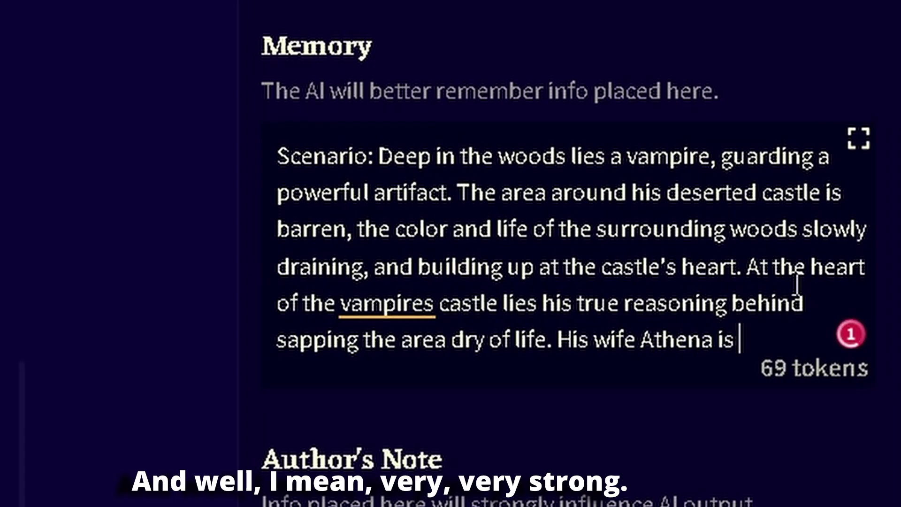
{"action": "type", "text": "trapped in stone, a"}
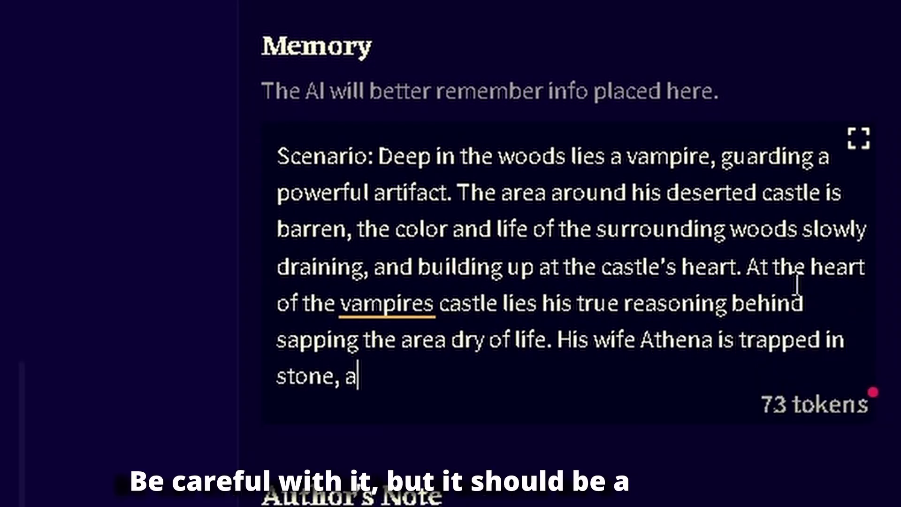
{"action": "type", "text": "nd a sacrifice must be "}
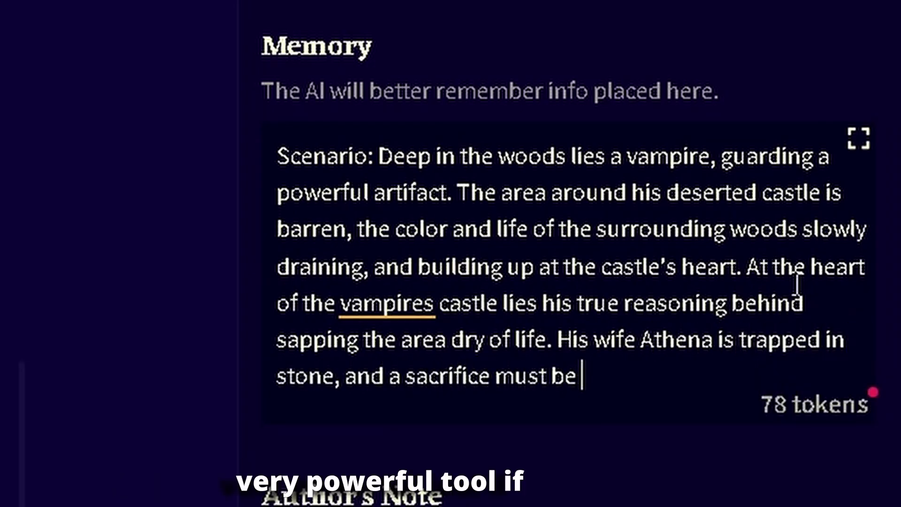
{"action": "type", "text": "made in his eyes to fre"}
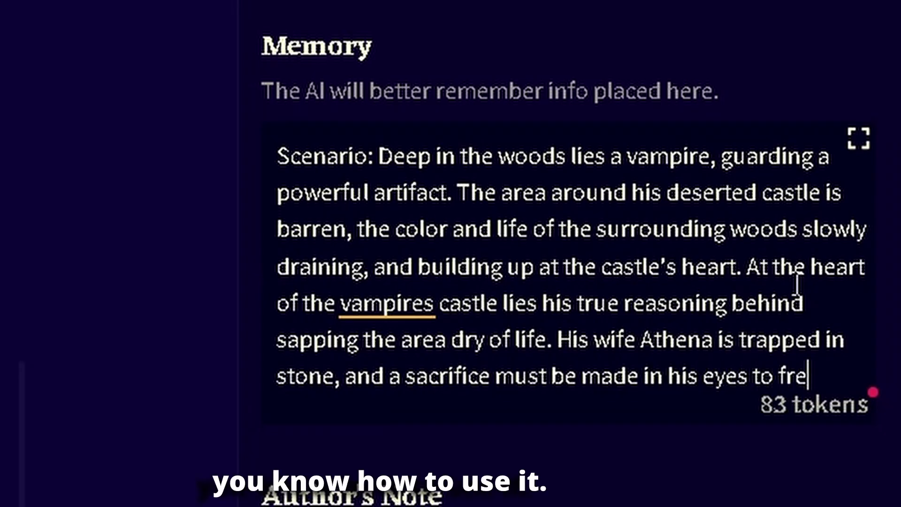
{"action": "type", "text": "e her. One life for the many."}
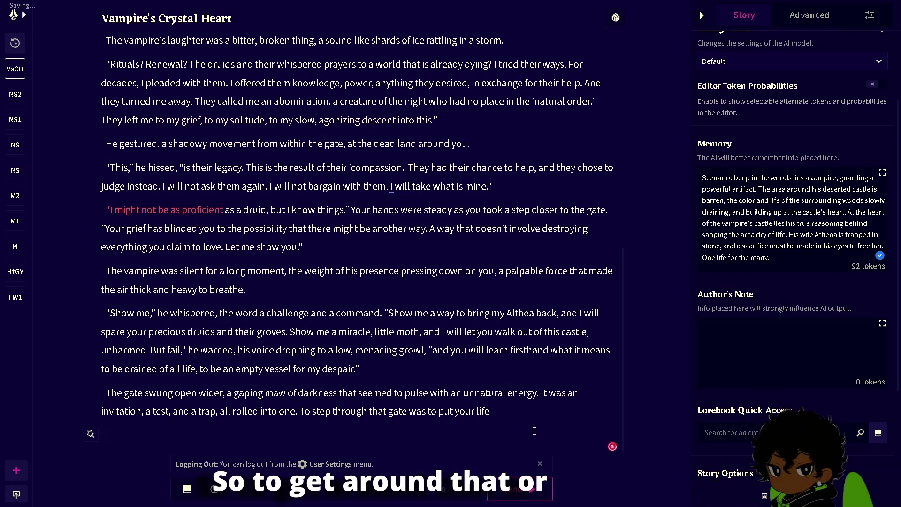
Generate lorebook-style entries below the story from a "----" separator and the heading "Dracula", and check the Lorebook.
{"action": "type", "text": "----"}
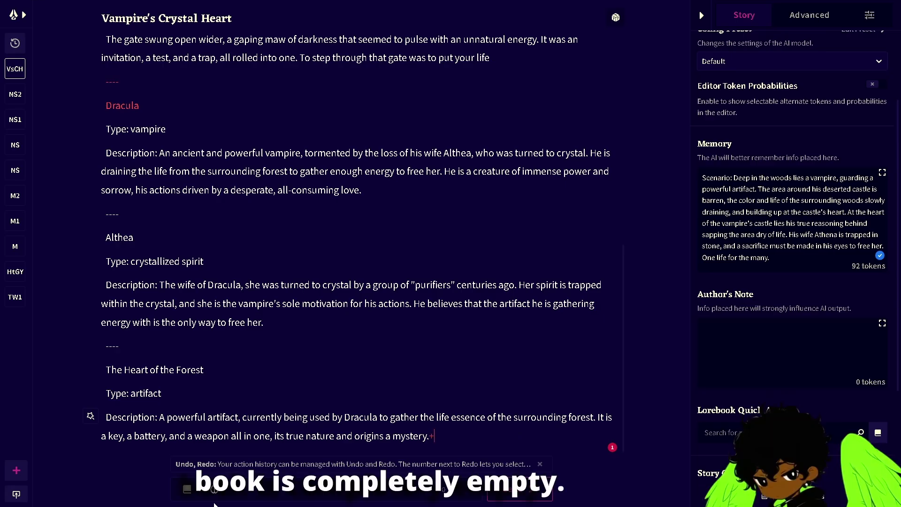
{"action": "left_click", "coordinate": [187, 499]}
{"action": "left_click", "coordinate": [188, 500]}
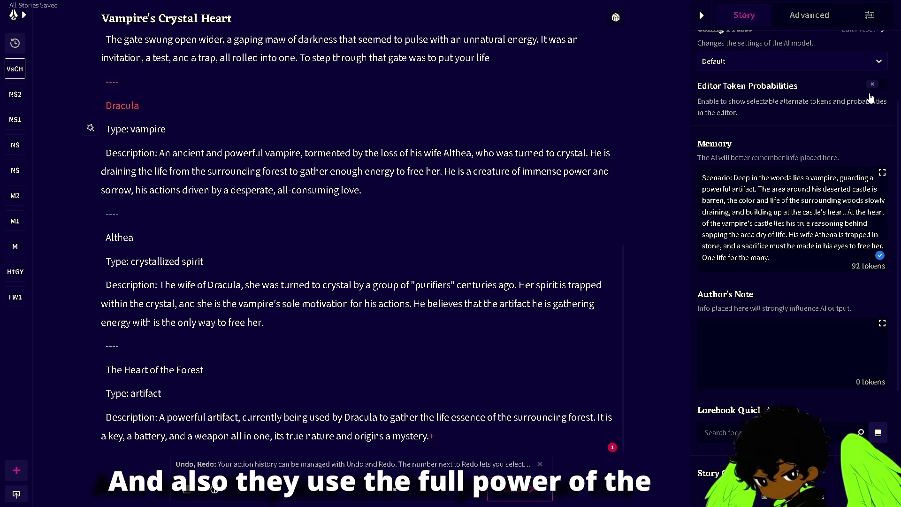
Review the generated type and description text for Dracula, Althea and The Heart of the Forest against the selected AI model.
{"action": "scroll", "coordinate": [900, 123], "scroll_direction": "up", "scroll_amount": 3}
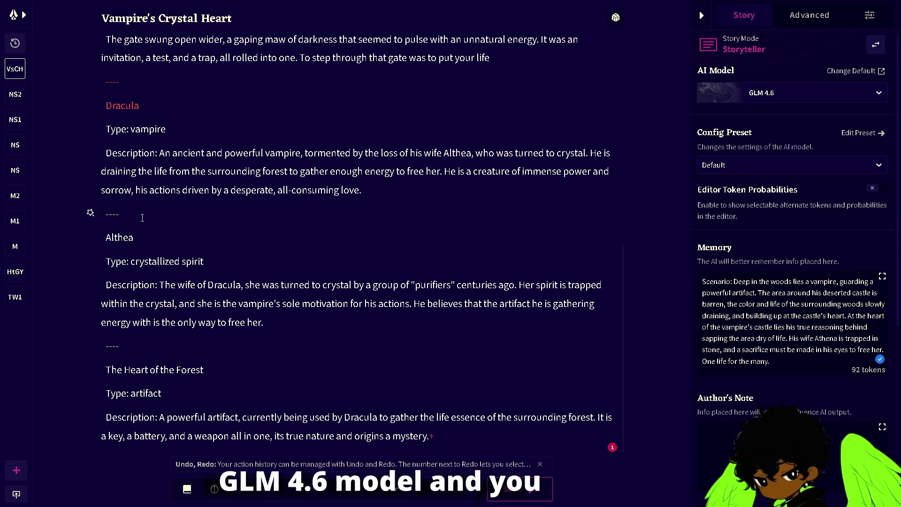
{"action": "left_click_drag", "start_coordinate": [104, 262], "coordinate": [315, 336]}
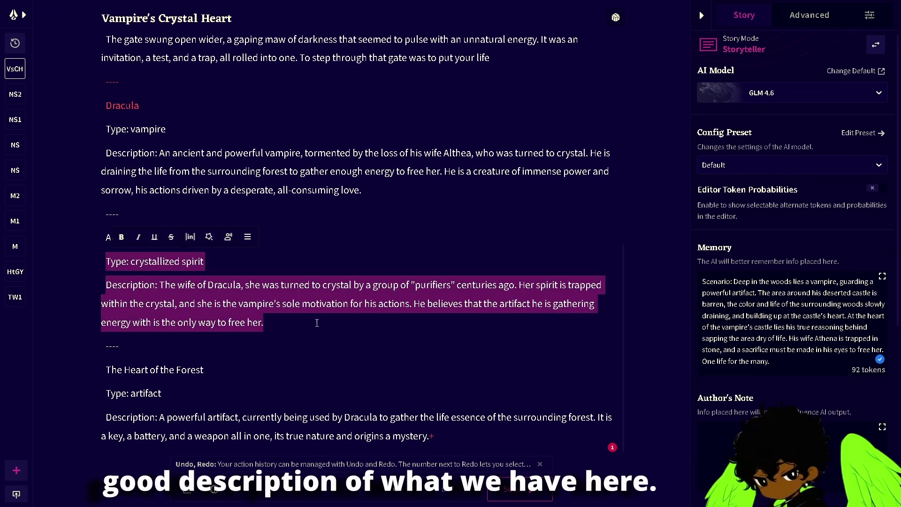
{"action": "left_click_drag", "start_coordinate": [104, 147], "coordinate": [318, 223]}
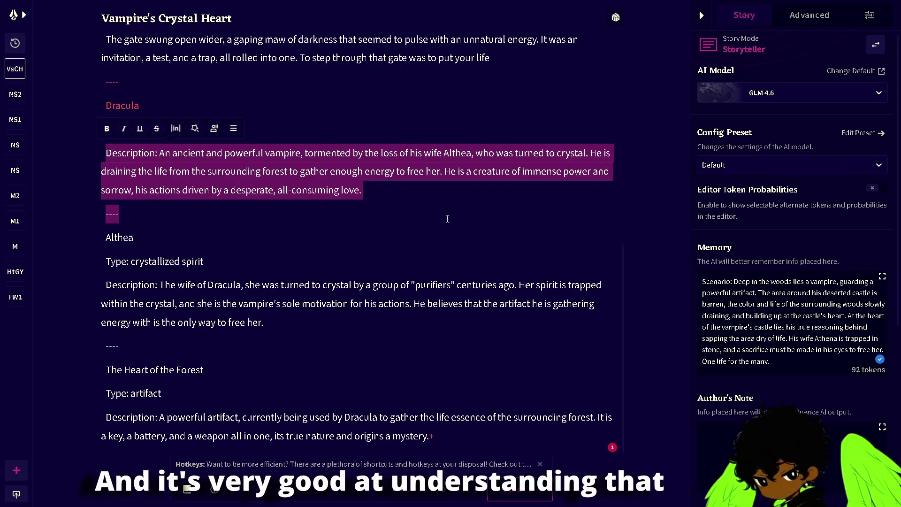
{"action": "left_click", "coordinate": [61, 82]}
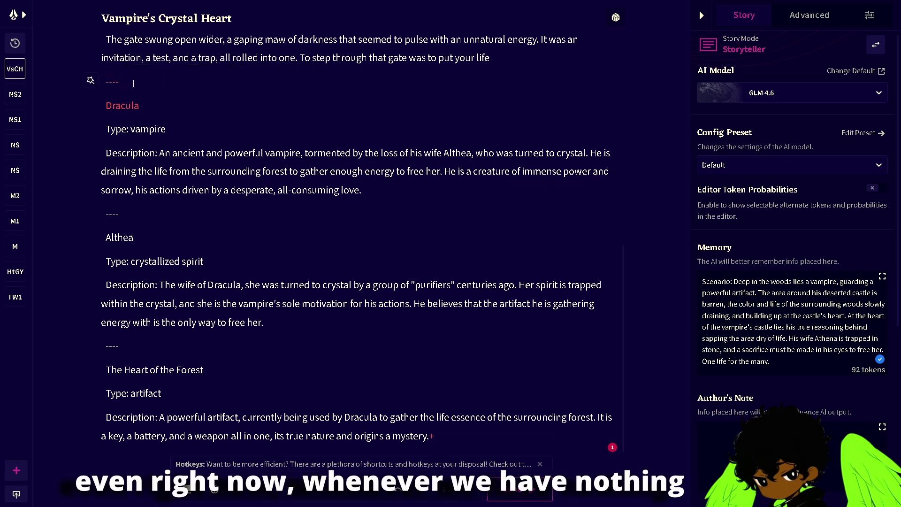
{"action": "double_click", "coordinate": [161, 101]}
{"action": "left_click_drag", "start_coordinate": [118, 214], "coordinate": [99, 253]}
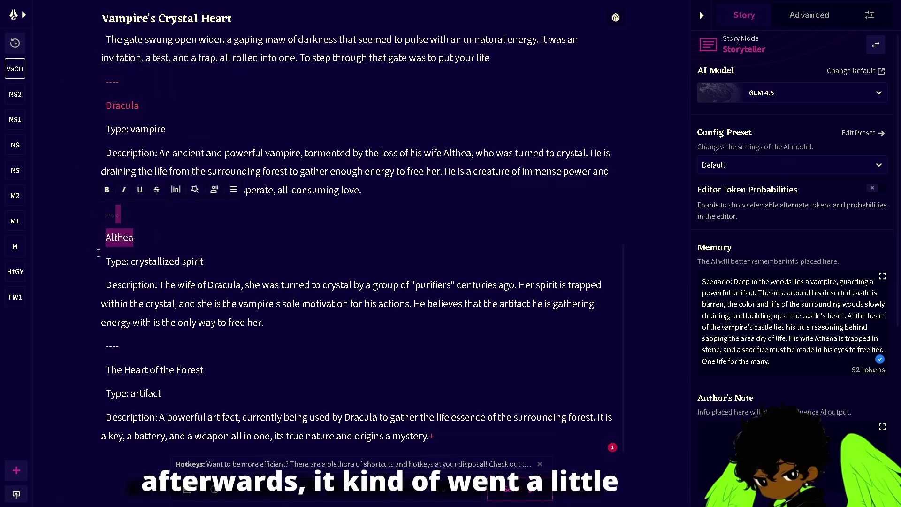
{"action": "left_click", "coordinate": [92, 292]}
{"action": "left_click_drag", "start_coordinate": [117, 369], "coordinate": [457, 417]}
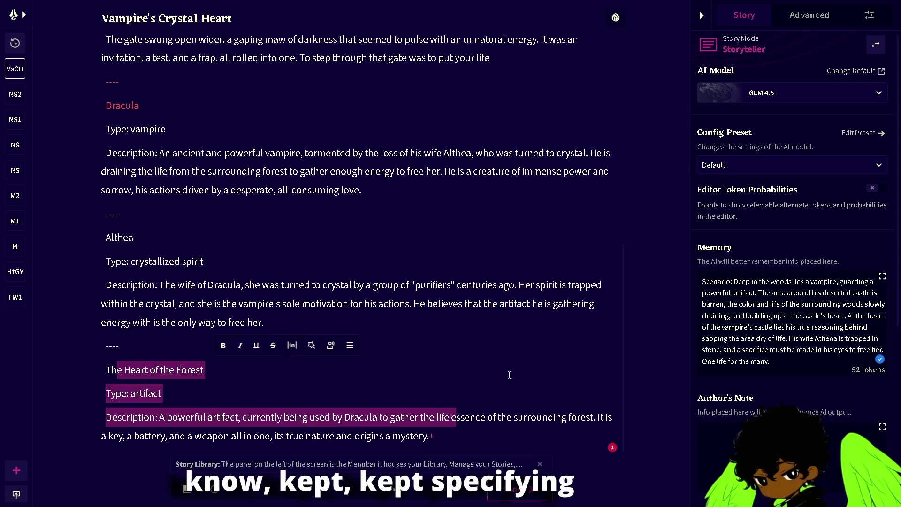
{"action": "left_click", "coordinate": [510, 375]}
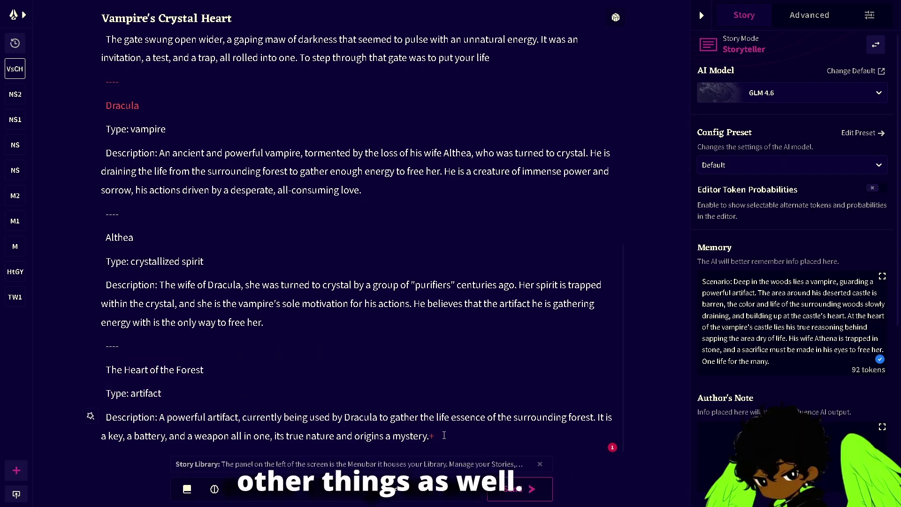
Remove the generated Dracula, Althea and The Heart of the Forest entries from the end of the story text.
{"action": "key", "text": "BackSpace"}
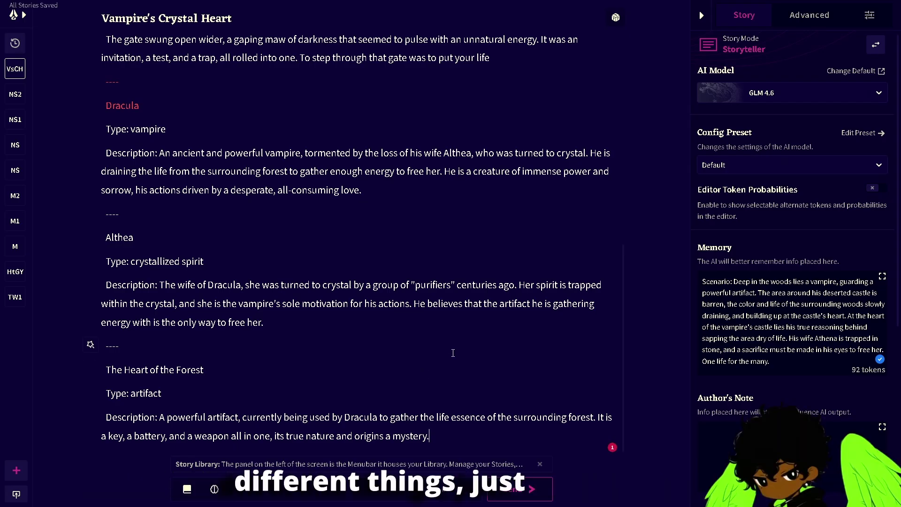
{"action": "left_click_drag", "start_coordinate": [434, 439], "coordinate": [535, 71]}
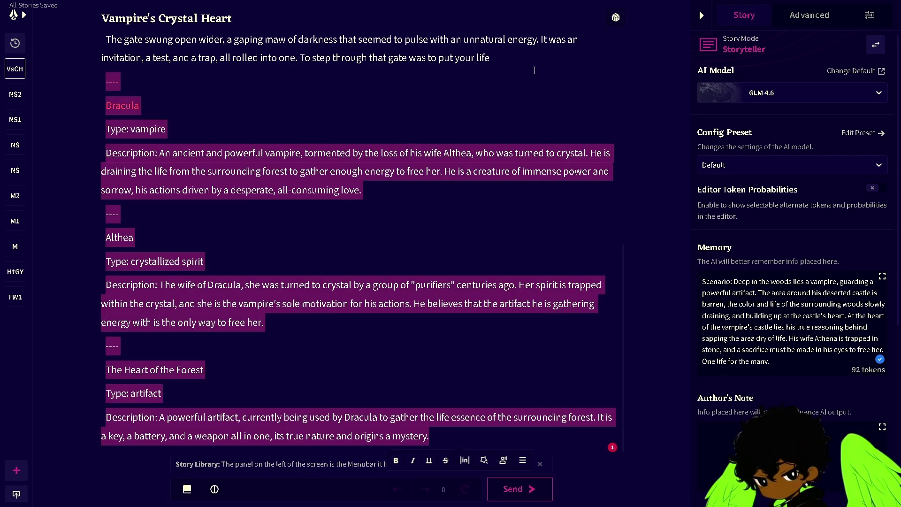
{"action": "key", "text": "BackSpace"}
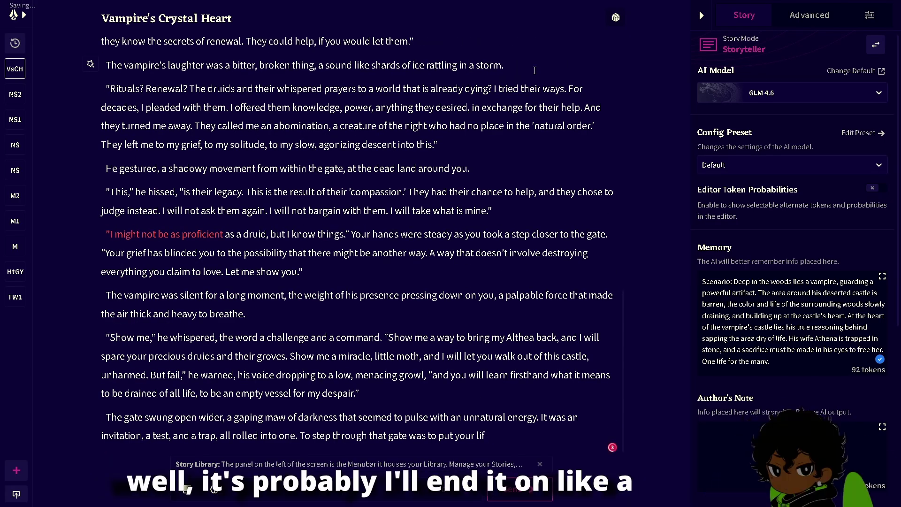
Delete the unfinished last sentence starting "To step through that gate" and begin a new "***" section with an opening bracket below.
{"action": "key", "text": "BackSpace"}
{"action": "key", "text": "BackSpace"}
{"action": "key", "text": "BackSpace"}
{"action": "key", "text": "BackSpace"}
{"action": "key", "text": "BackSpace"}
{"action": "key", "text": "BackSpace"}
{"action": "key", "text": "BackSpace"}
{"action": "key", "text": "BackSpace"}
{"action": "key", "text": "BackSpace"}
{"action": "key", "text": "BackSpace"}
{"action": "key", "text": "BackSpace"}
{"action": "key", "text": "BackSpace"}
{"action": "key", "text": "BackSpace"}
{"action": "key", "text": "BackSpace"}
{"action": "key", "text": "BackSpace"}
{"action": "key", "text": "BackSpace"}
{"action": "key", "text": "BackSpace"}
{"action": "key", "text": "BackSpace"}
{"action": "key", "text": "BackSpace"}
{"action": "key", "text": "BackSpace"}
{"action": "key", "text": "BackSpace"}
{"action": "key", "text": "BackSpace"}
{"action": "key", "text": "BackSpace"}
{"action": "key", "text": "BackSpace"}
{"action": "key", "text": "BackSpace"}
{"action": "key", "text": "BackSpace"}
{"action": "key", "text": "BackSpace"}
{"action": "key", "text": "BackSpace"}
{"action": "key", "text": "BackSpace"}
{"action": "key", "text": "BackSpace"}
{"action": "key", "text": "BackSpace"}
{"action": "key", "text": "BackSpace"}
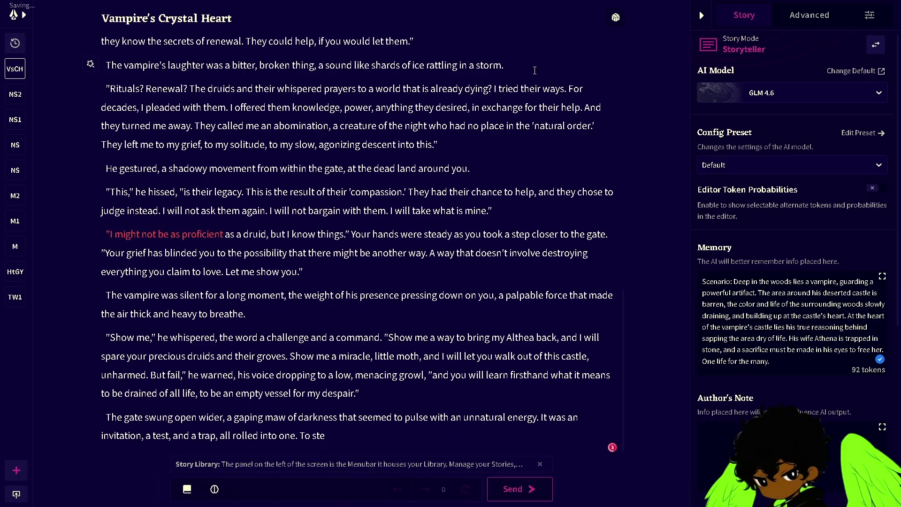
{"action": "key", "text": "Return"}
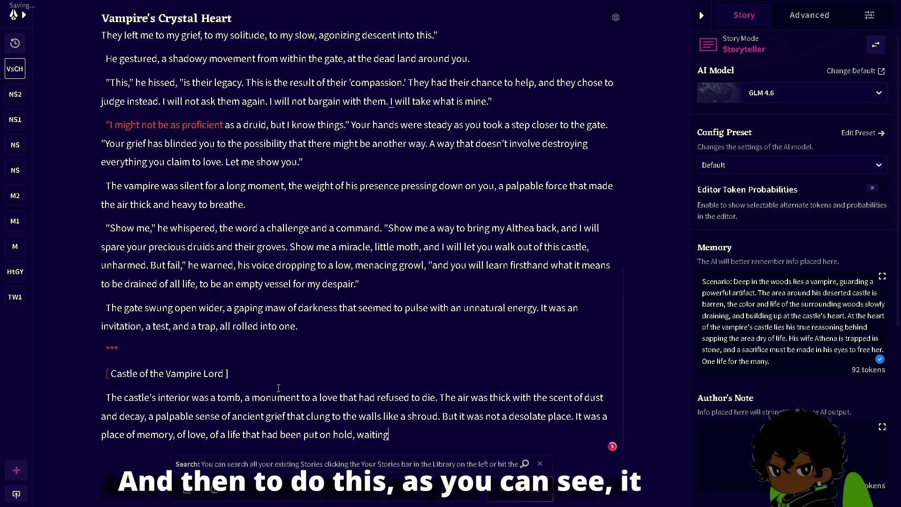
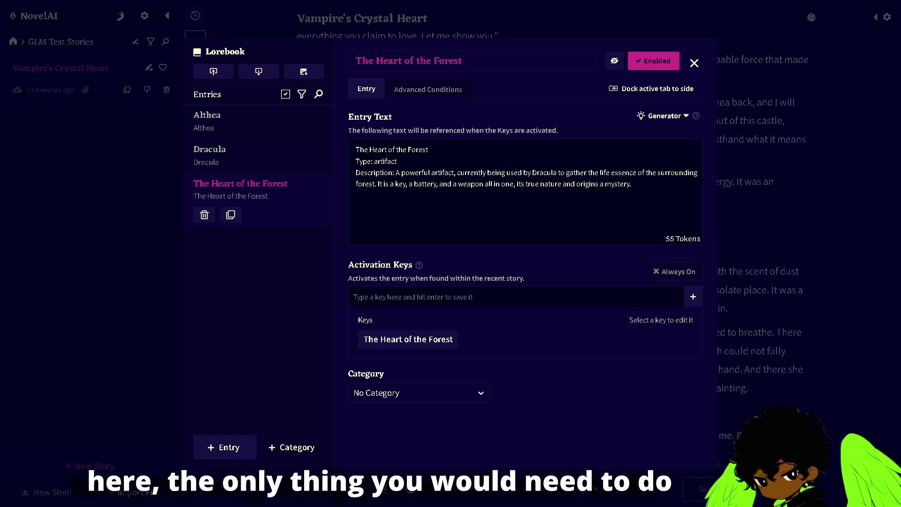
Examine the name and type lines in the Lorebook entry text for The Heart of the Forest.
{"action": "triple_click", "coordinate": [431, 146]}
{"action": "left_click", "coordinate": [417, 165]}
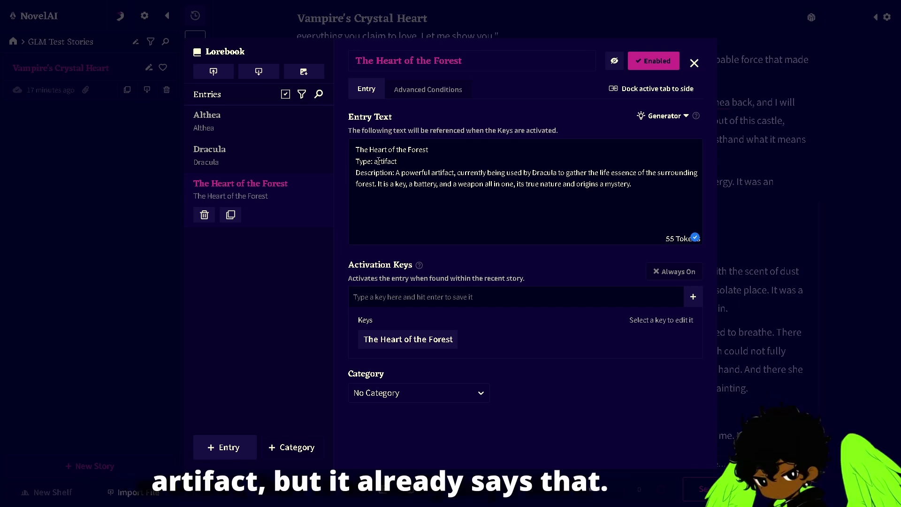
Compare the entry text and activation keys of The Heart of the Forest, Dracula and Althea in the Lorebook.
{"action": "left_click_drag", "start_coordinate": [430, 151], "coordinate": [354, 153]}
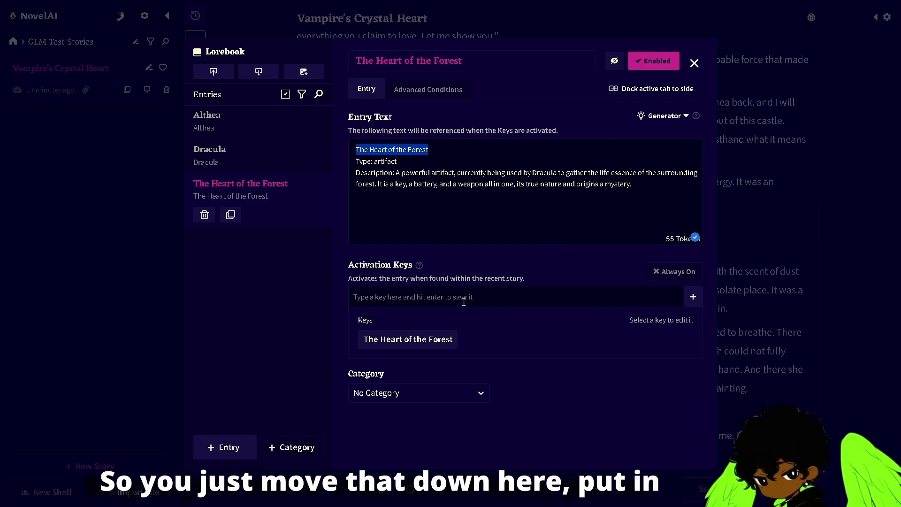
{"action": "left_click", "coordinate": [516, 297]}
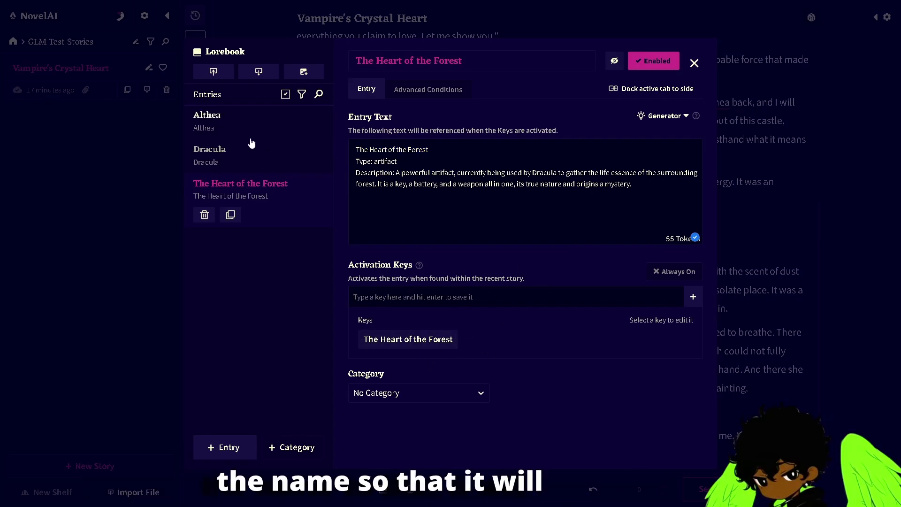
{"action": "left_click", "coordinate": [209, 149]}
{"action": "left_click", "coordinate": [207, 115]}
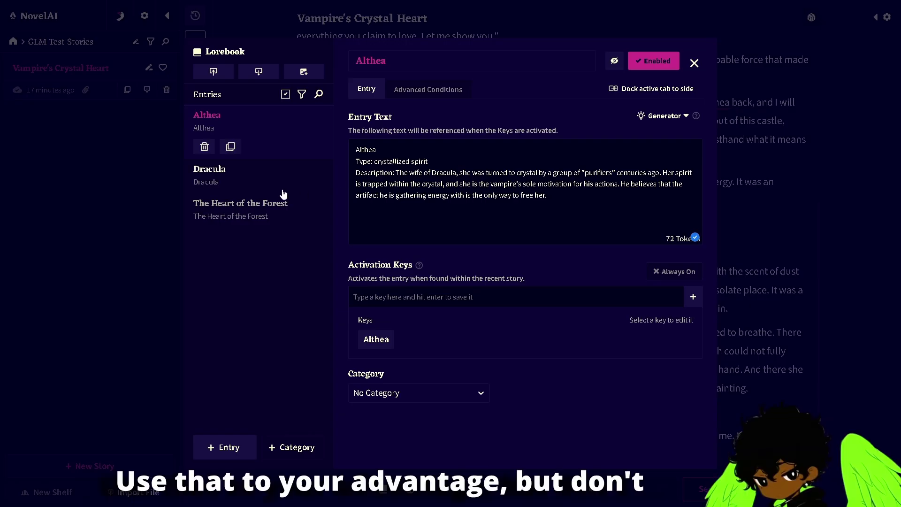
{"action": "left_click", "coordinate": [256, 185]}
{"action": "left_click", "coordinate": [259, 205]}
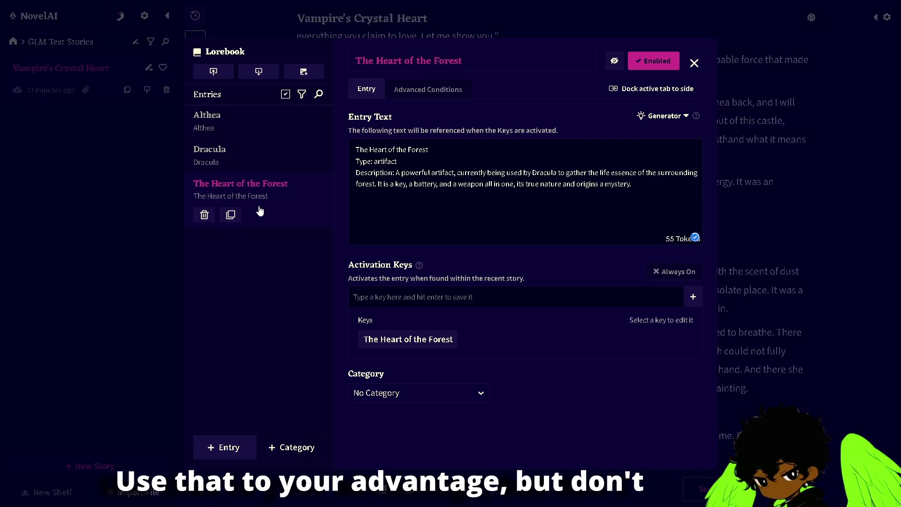
{"action": "left_click", "coordinate": [276, 124]}
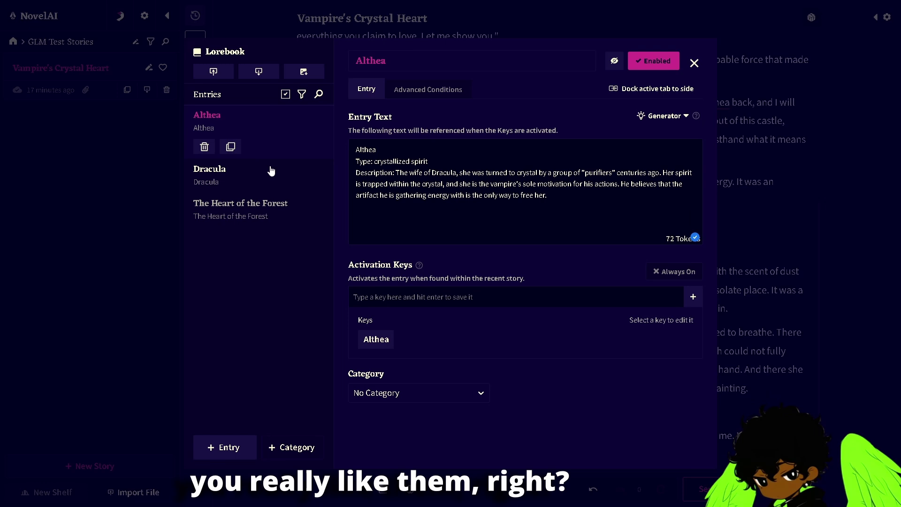
{"action": "left_click", "coordinate": [284, 173]}
{"action": "left_click", "coordinate": [296, 140]}
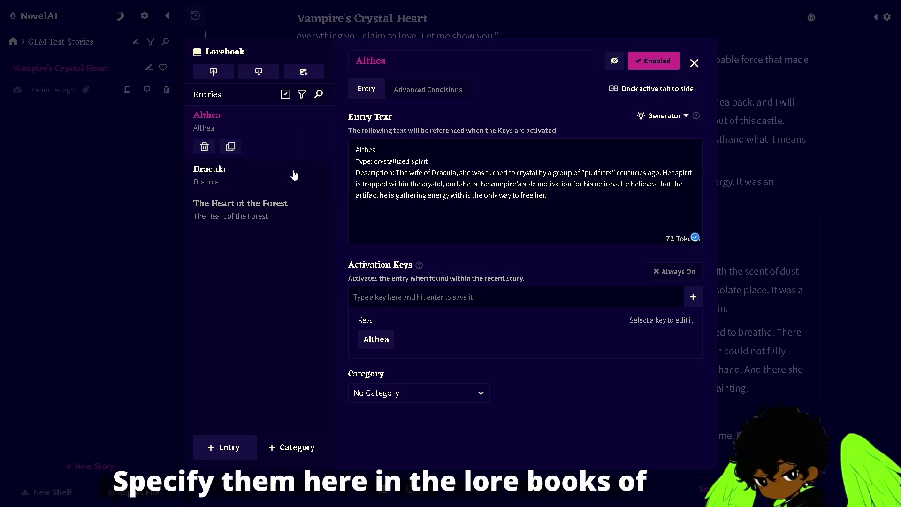
{"action": "left_click", "coordinate": [283, 207]}
{"action": "left_click", "coordinate": [294, 131]}
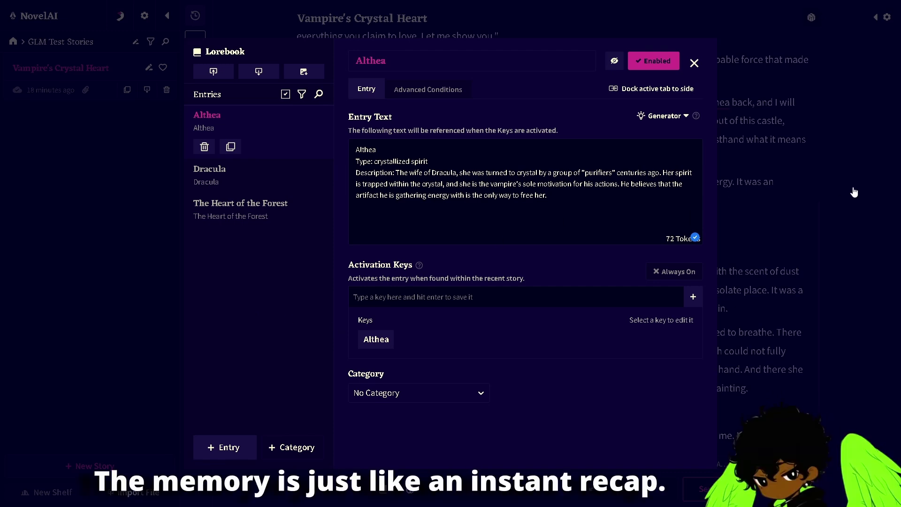
Close the Lorebook and review the scenario text in the story's Memory.
{"action": "left_click", "coordinate": [694, 63]}
{"action": "left_click", "coordinate": [876, 16]}
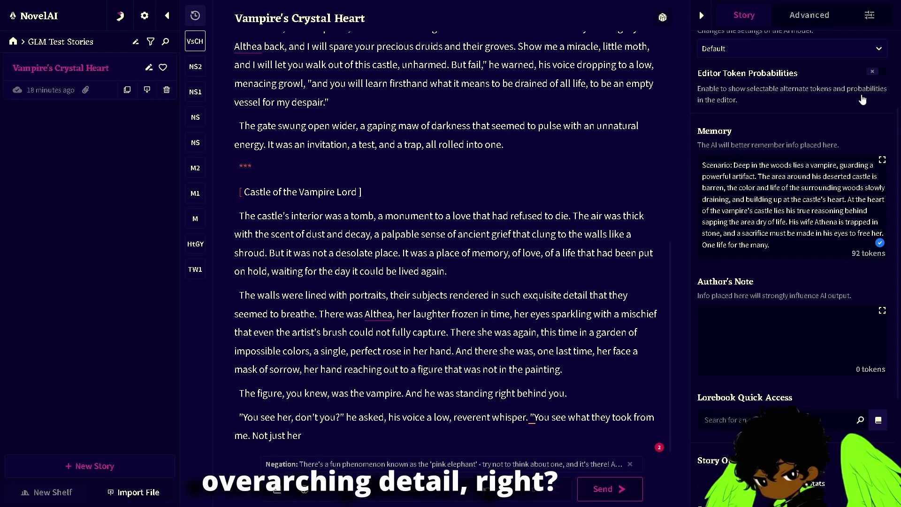
{"action": "left_click", "coordinate": [701, 15]}
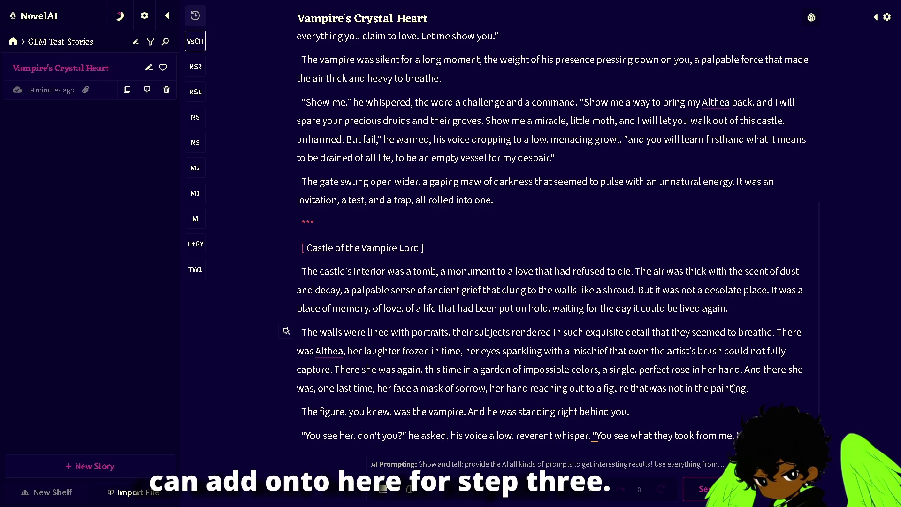
Delete the "Castle of the Vampire Lord" section and generate a continuation from the instruction "Pat him on the back".
{"action": "left_click_drag", "start_coordinate": [596, 436], "coordinate": [301, 220]}
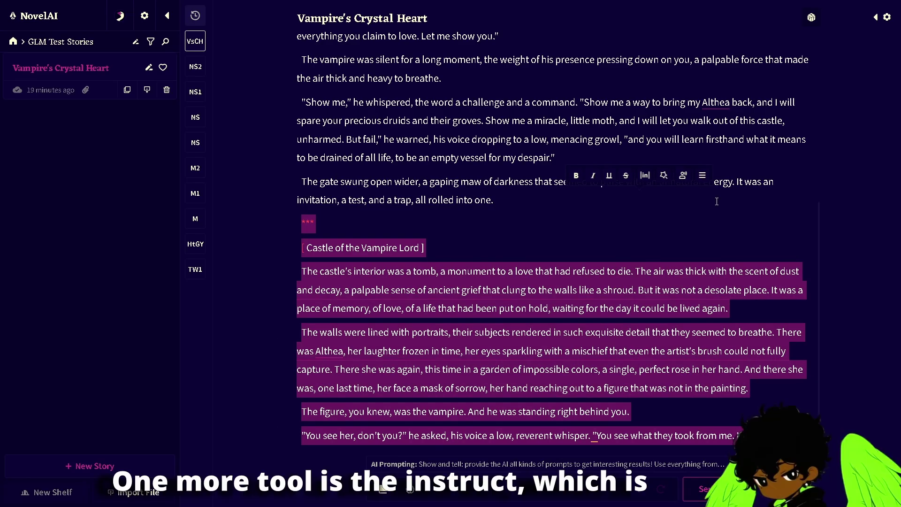
{"action": "key", "text": "BackSpace"}
{"action": "key", "text": "Return"}
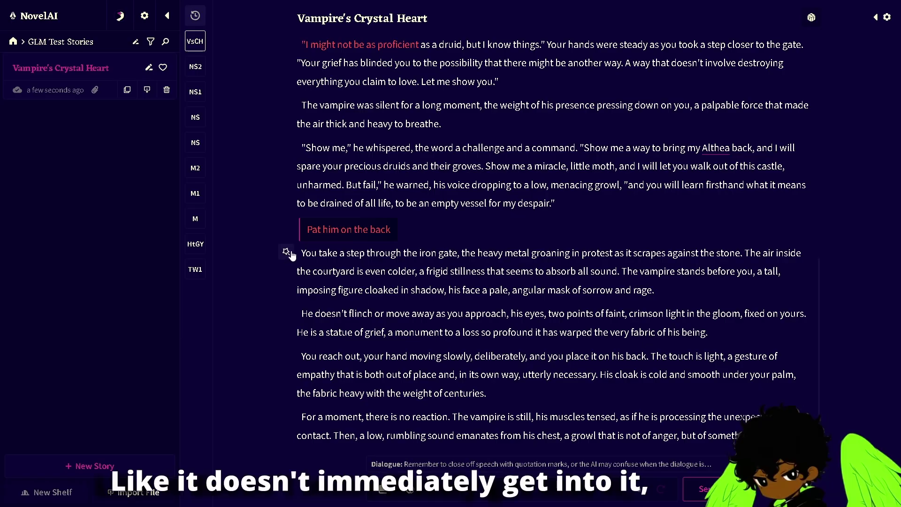
Delete the generated text below the instruction, from "You take a step through the iron gate" to partway through "has warped".
{"action": "left_click_drag", "start_coordinate": [301, 253], "coordinate": [551, 327]}
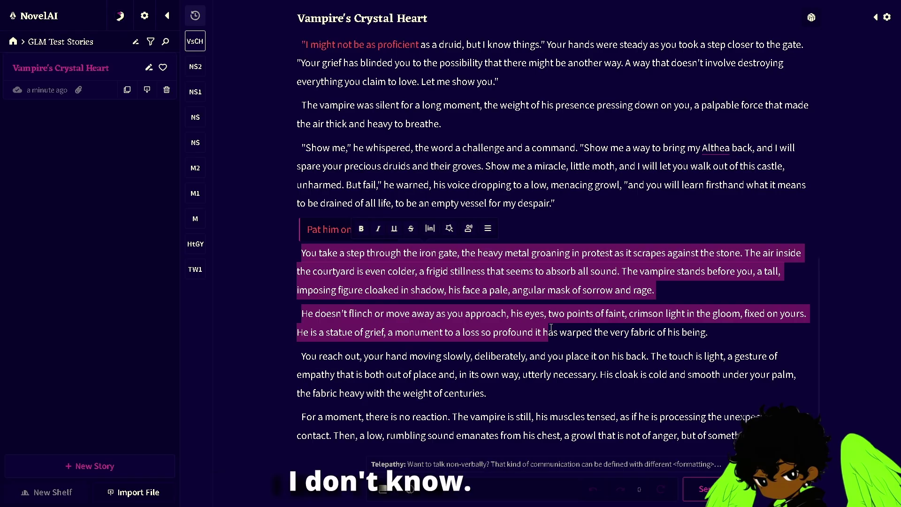
{"action": "key", "text": "BackSpace"}
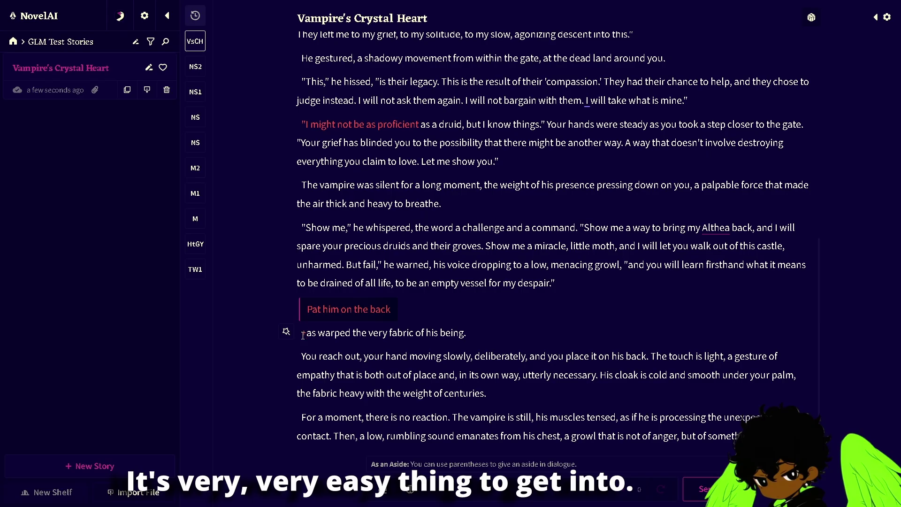
Look at the advanced conditions of the Althea Lorebook entry, closing the Lorebook when done.
{"action": "key", "text": "ctrl+shift+e"}
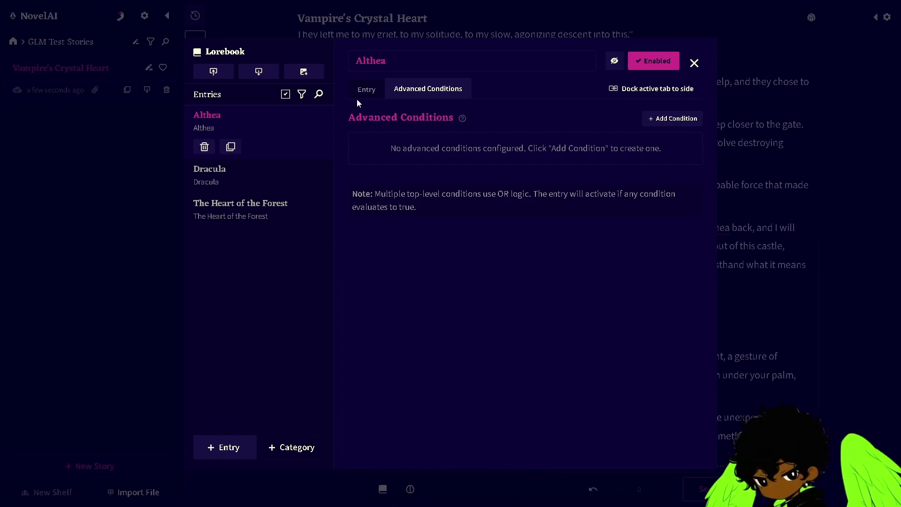
{"action": "key", "text": "Escape"}
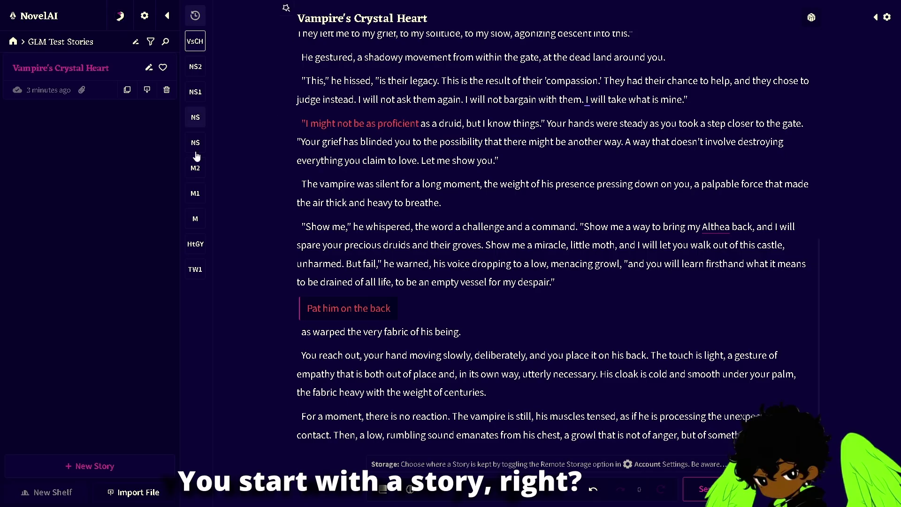
{"action": "left_click_drag", "start_coordinate": [340, 283], "coordinate": [492, 283]}
{"action": "left_click", "coordinate": [594, 294]}
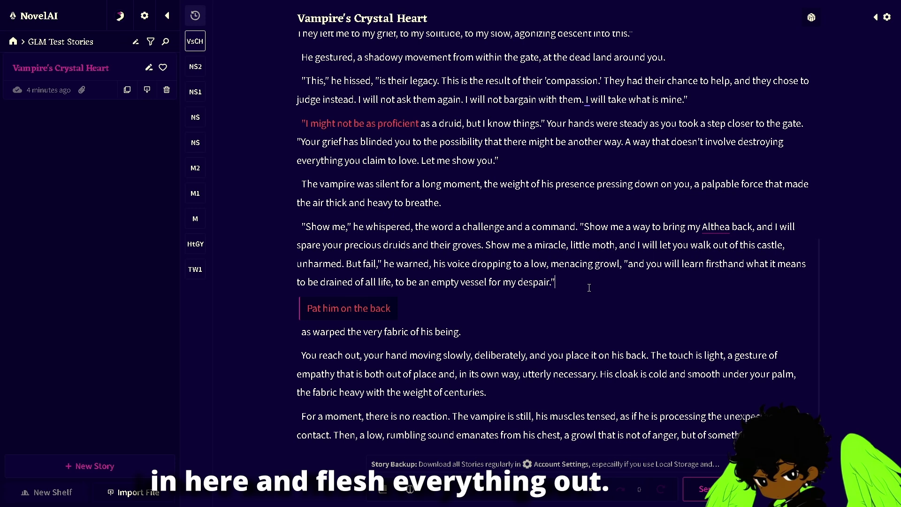
{"action": "left_click", "coordinate": [589, 288]}
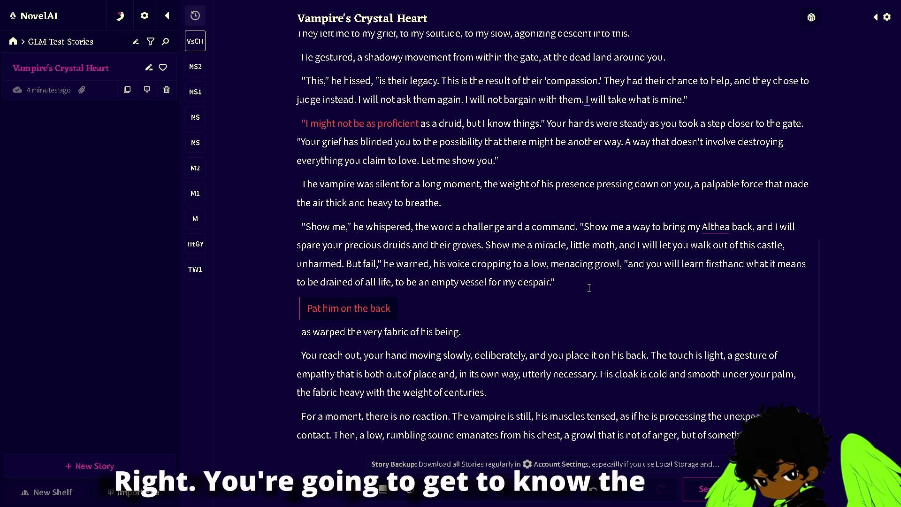